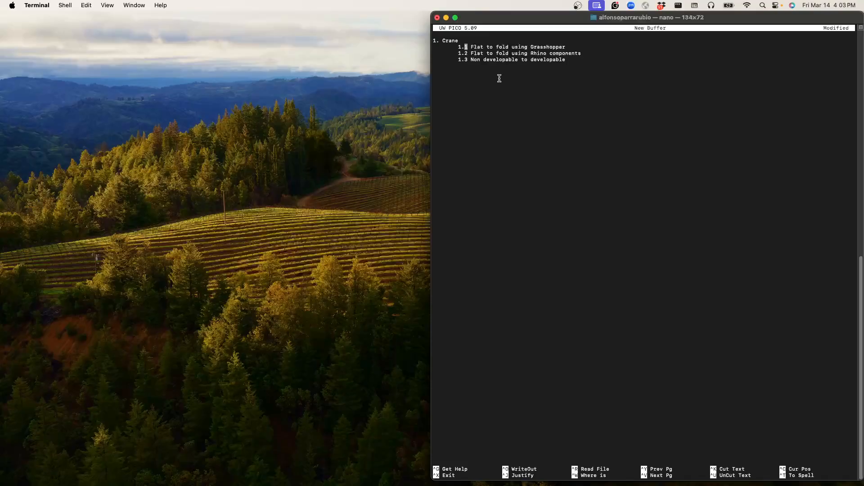
# Step: Switch to Rhino and open the file degree4vertex.3dm from the 6.5310 folder
pyautogui.hotkey('ctrl', 'Left')
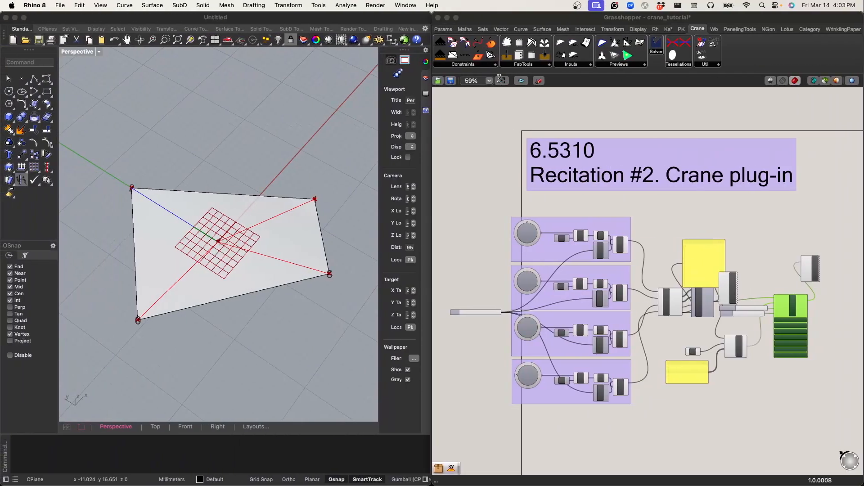
pyautogui.click(578, 108)
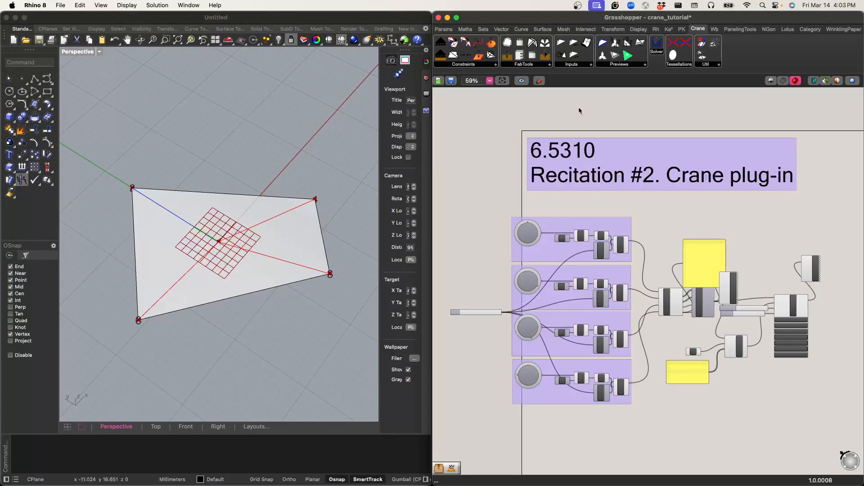
pyautogui.click(155, 157)
pyautogui.click(59, 5)
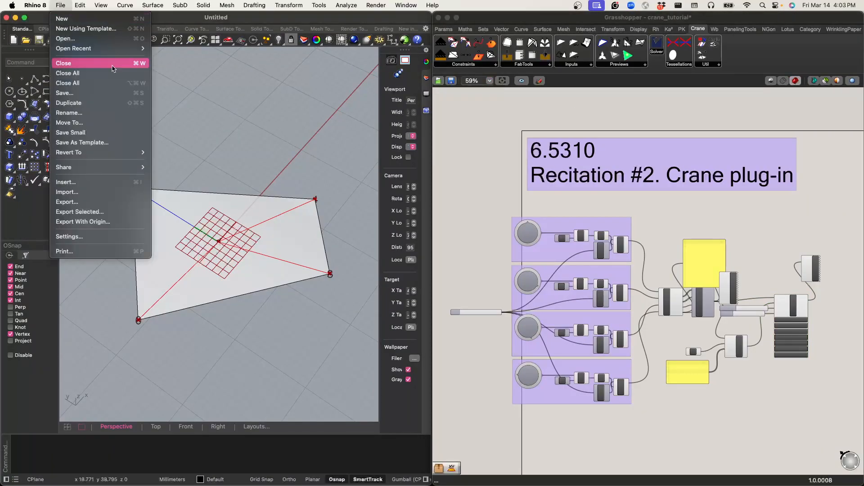
pyautogui.click(95, 39)
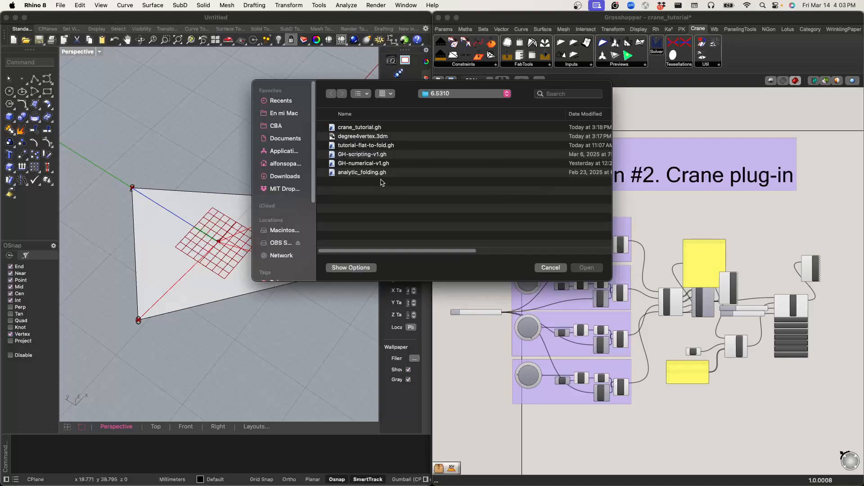
pyautogui.click(363, 136)
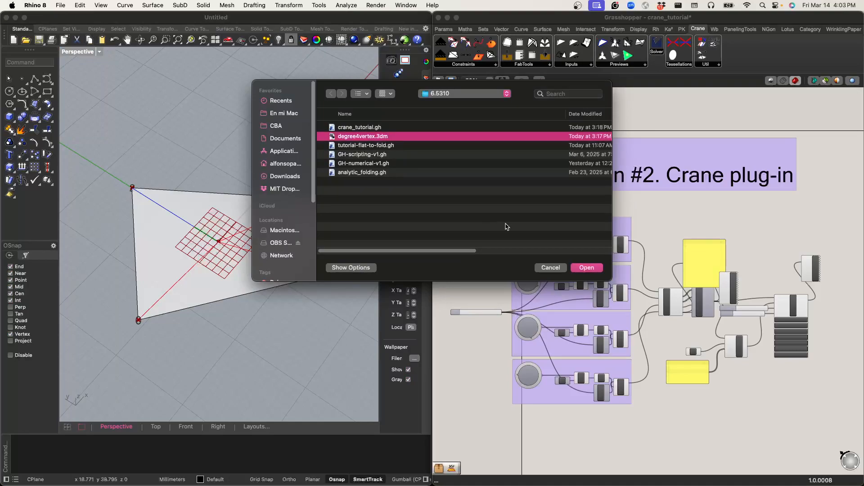
pyautogui.click(586, 267)
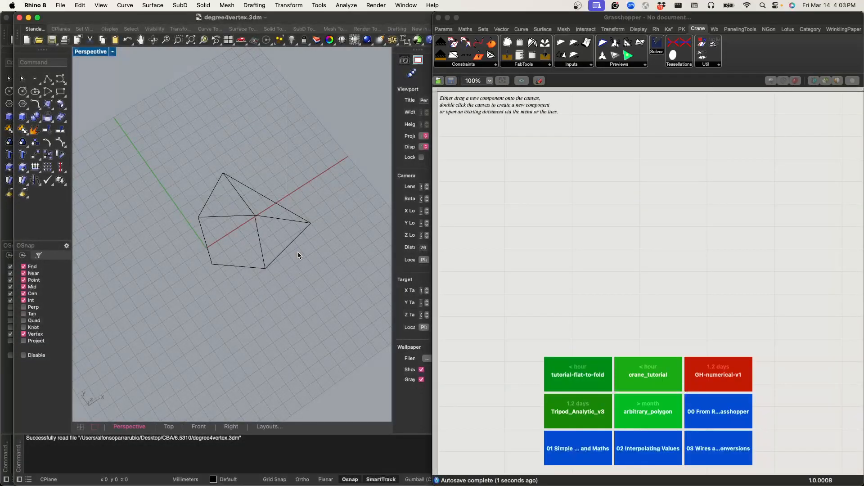
# Step: Delete the two outer lines that form the corner near the origin of the crease pattern
pyautogui.scroll(5, 290, 256)
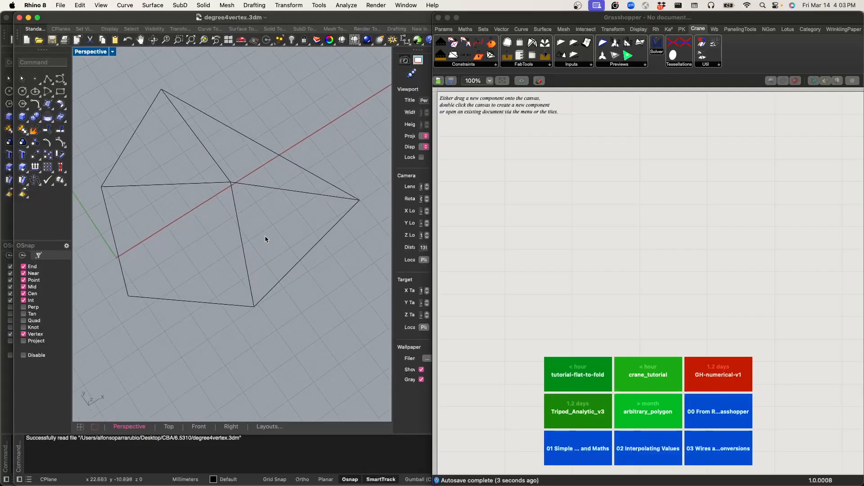
pyautogui.moveTo(263, 233); pyautogui.dragTo(212, 212, button='right')
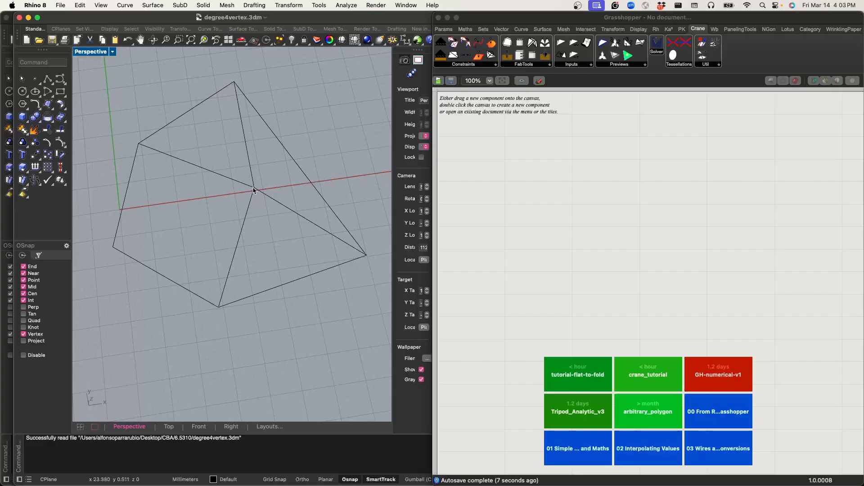
pyautogui.click(128, 256)
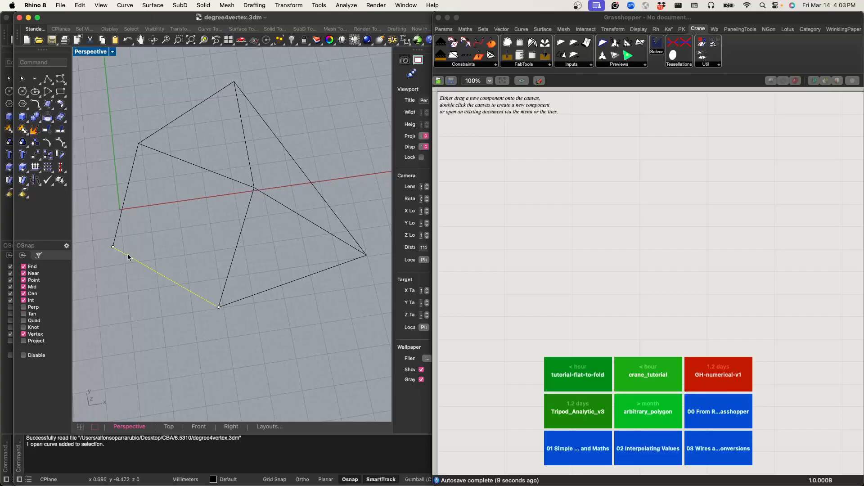
pyautogui.press('Delete')
pyautogui.click(116, 235)
pyautogui.press('Delete')
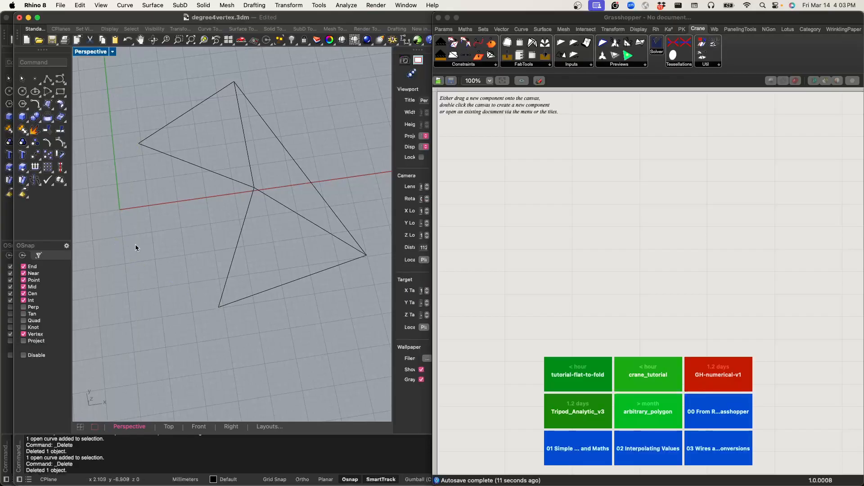
# Step: Draw a line between the two open outer vertices to close the pattern's boundary
pyautogui.write('line')
pyautogui.press('Return')
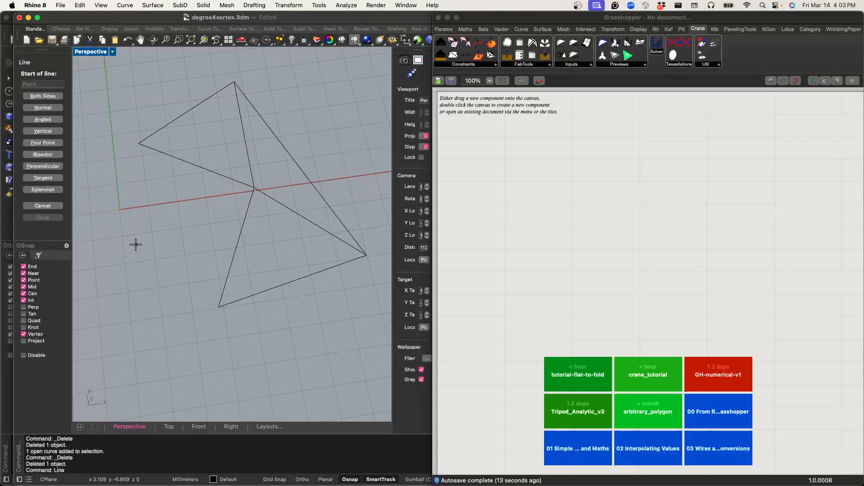
pyautogui.click(139, 144)
pyautogui.click(219, 308)
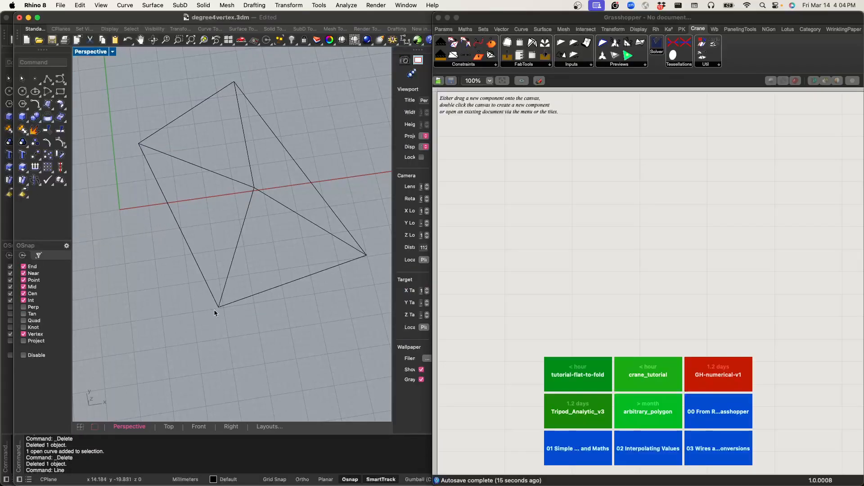
# Step: Add a Curve parameter to a new Grasshopper canvas
pyautogui.doubleClick(521, 180)
pyautogui.click(556, 220)
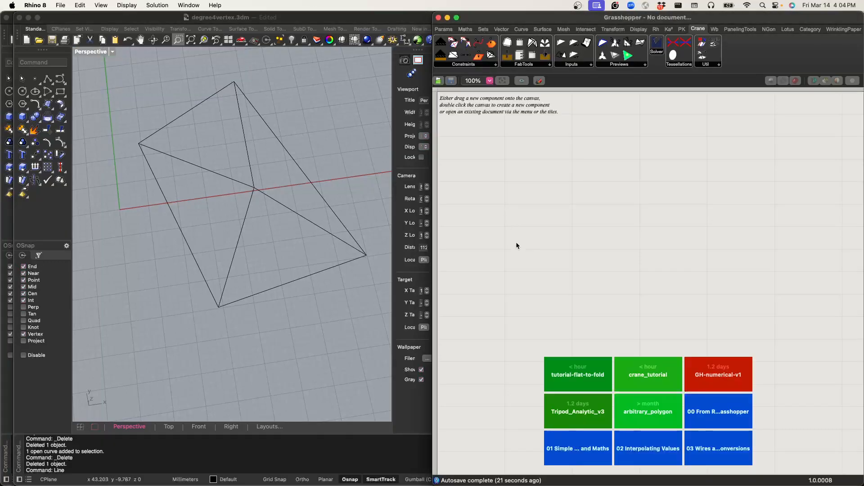
pyautogui.moveTo(519, 241); pyautogui.dragTo(517, 207, button='right')
pyautogui.doubleClick(516, 206)
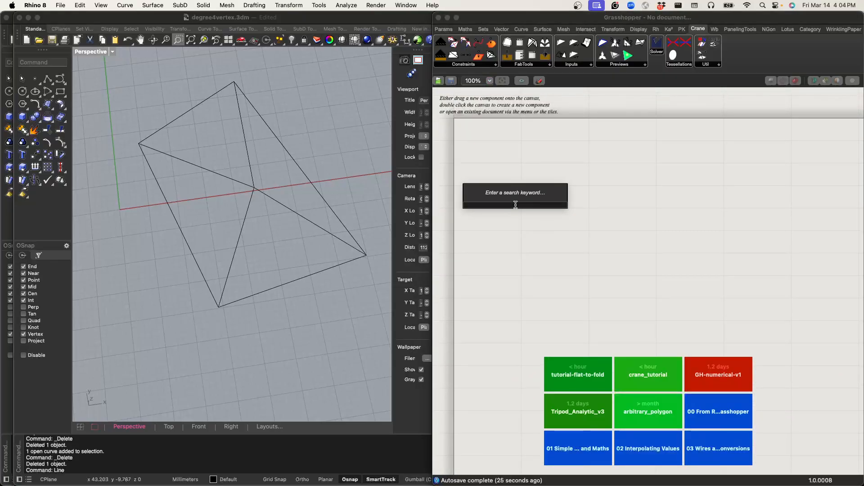
pyautogui.write('curve')
pyautogui.press('Return')
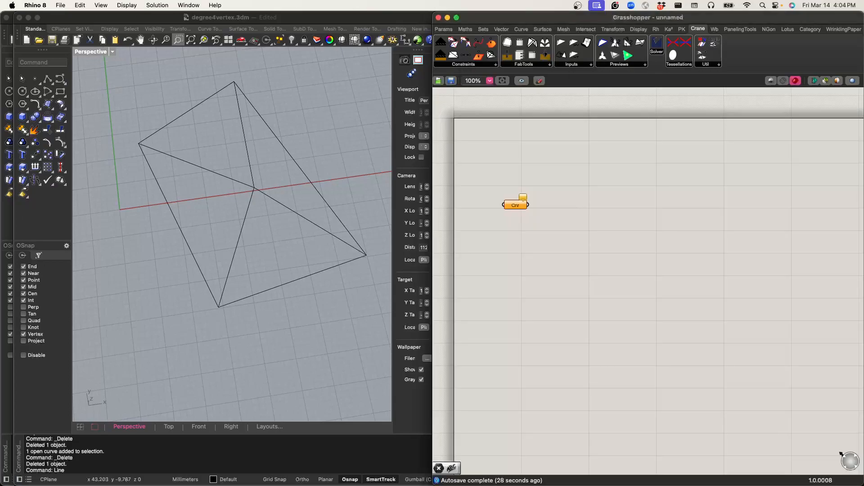
# Step: Reference three of the four interior creases in the Curve parameter, leaving out the one running to the far right vertex
pyautogui.rightClick(516, 204)
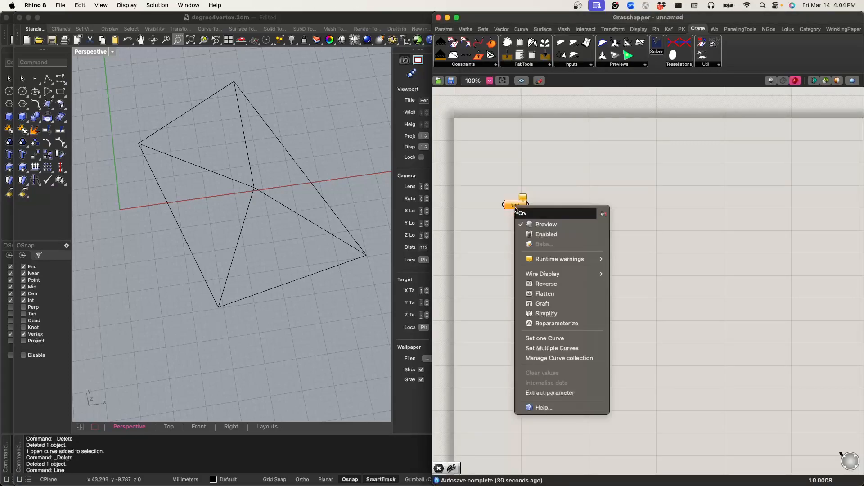
pyautogui.click(552, 348)
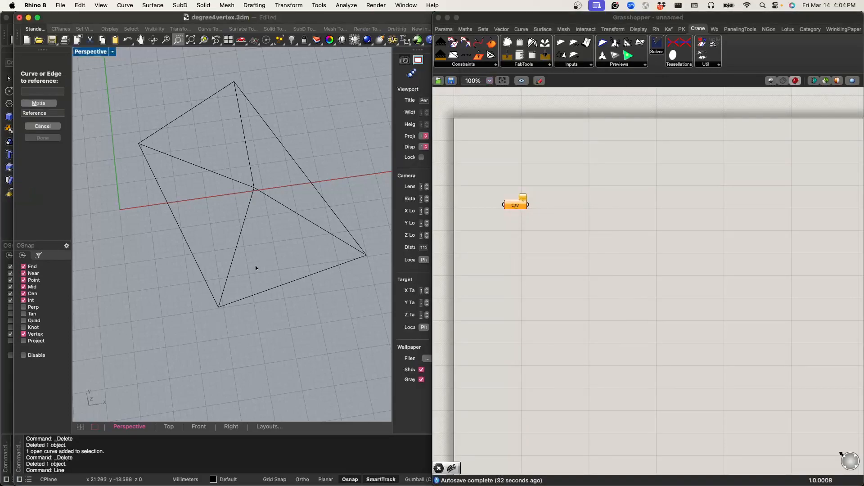
pyautogui.click(244, 228)
pyautogui.click(209, 171)
pyautogui.click(245, 148)
pyautogui.press('Return')
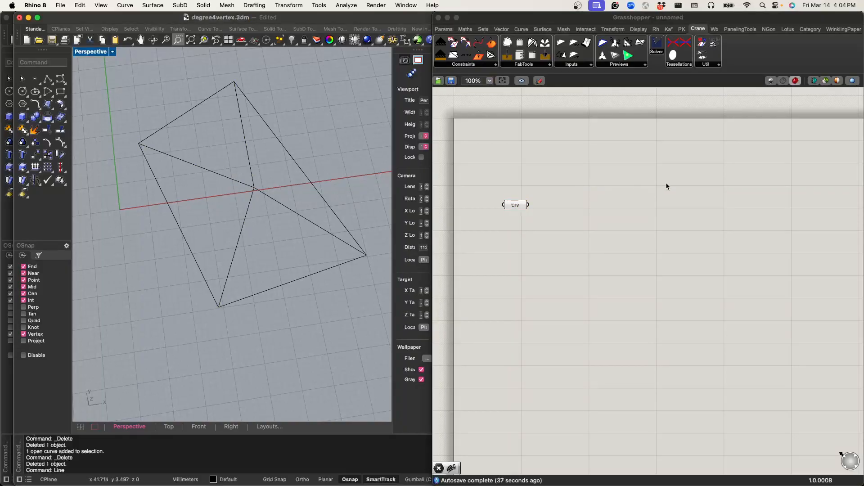
# Step: Add a second Curve parameter and reference the remaining interior crease in it, checking both parameters' curves
pyautogui.doubleClick(514, 232)
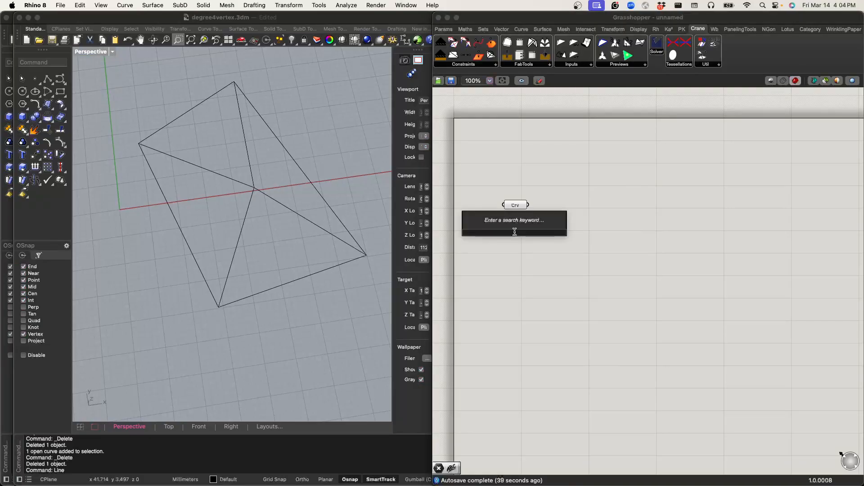
pyautogui.write('curve')
pyautogui.press('Return')
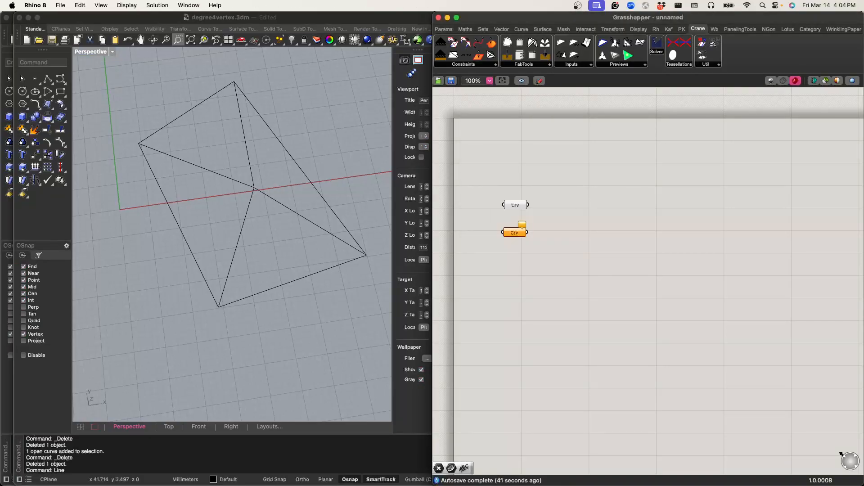
pyautogui.rightClick(521, 233)
pyautogui.click(558, 361)
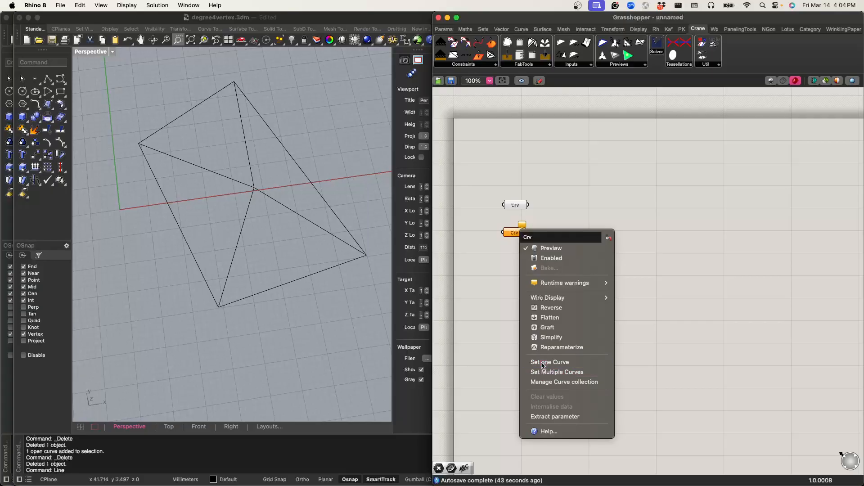
pyautogui.click(260, 192)
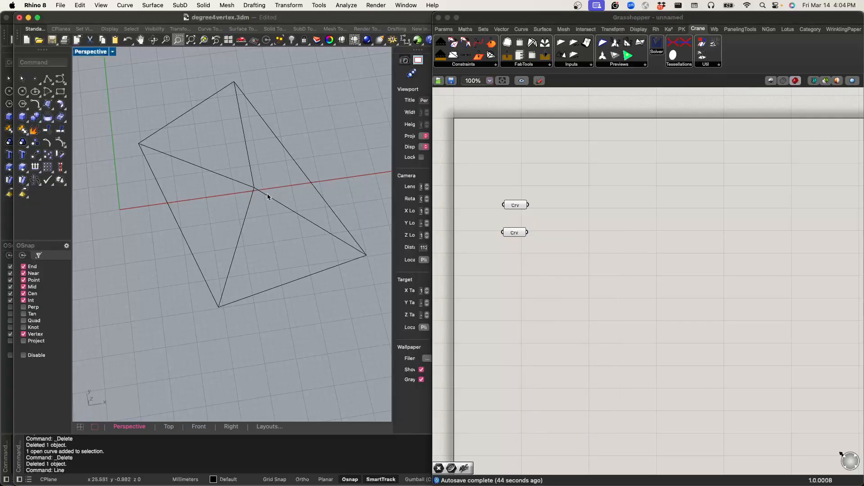
pyautogui.click(516, 234)
pyautogui.click(512, 216)
pyautogui.click(516, 206)
pyautogui.click(577, 229)
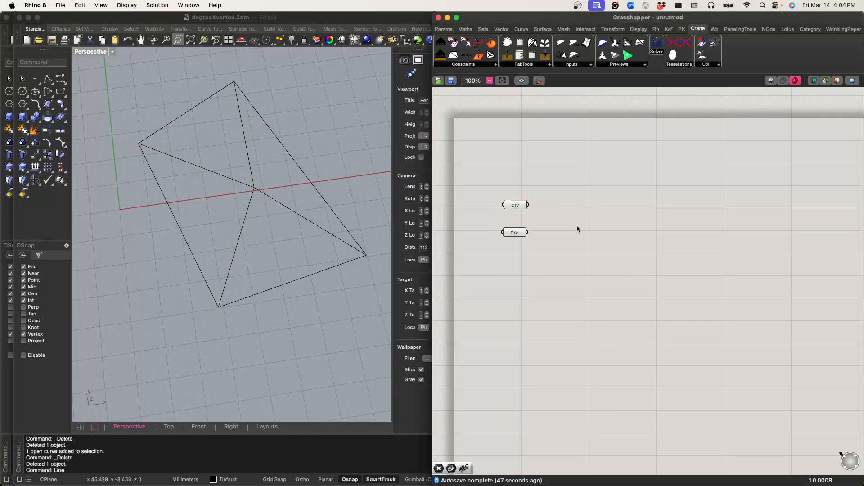
# Step: Add a third Curve parameter below the others and reference the four boundary edges of the pattern in it
pyautogui.doubleClick(515, 269)
pyautogui.rightClick(516, 272)
pyautogui.doubleClick(533, 272)
pyautogui.rightClick(533, 272)
pyautogui.click(534, 272)
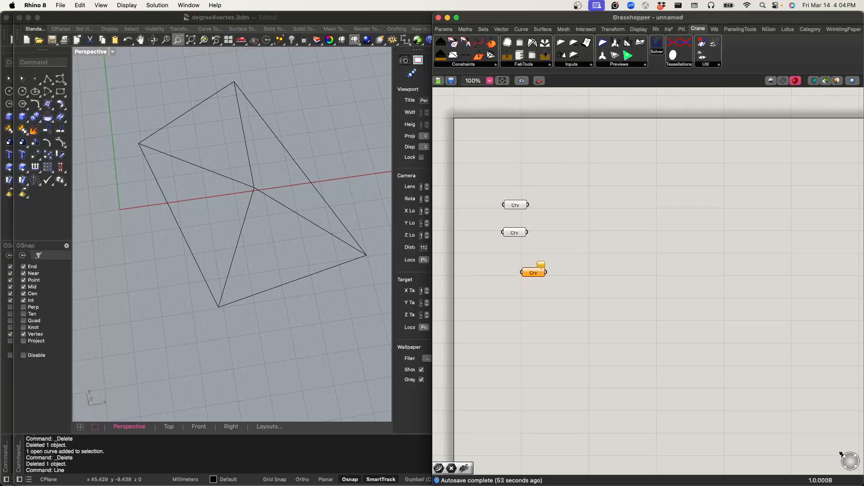
pyautogui.rightClick(535, 273)
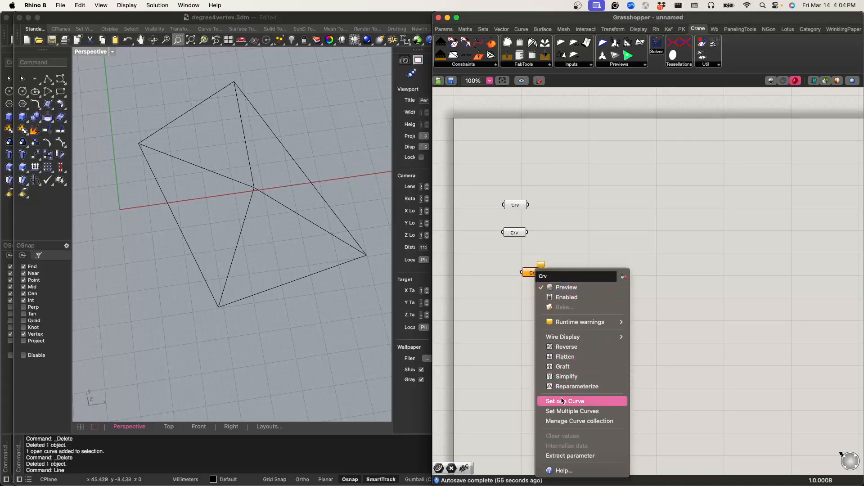
pyautogui.click(581, 400)
pyautogui.click(292, 281)
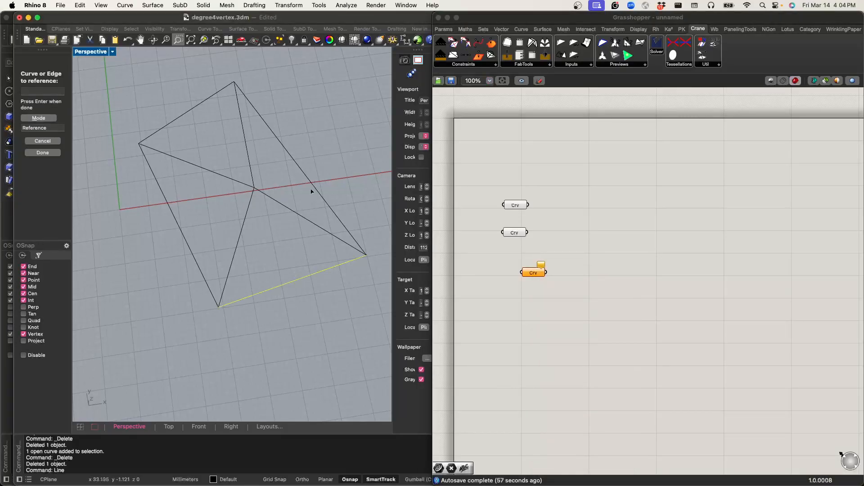
pyautogui.click(202, 102)
pyautogui.click(166, 199)
pyautogui.press('Return')
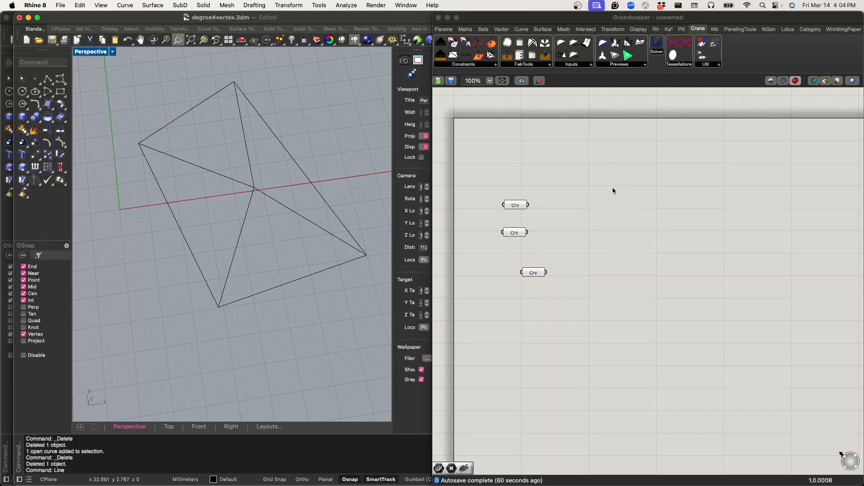
# Step: Align the three Curve parameters in one evenly spaced column
pyautogui.click(614, 180)
pyautogui.moveTo(532, 273); pyautogui.dragTo(524, 263)
pyautogui.moveTo(546, 299); pyautogui.dragTo(491, 201)
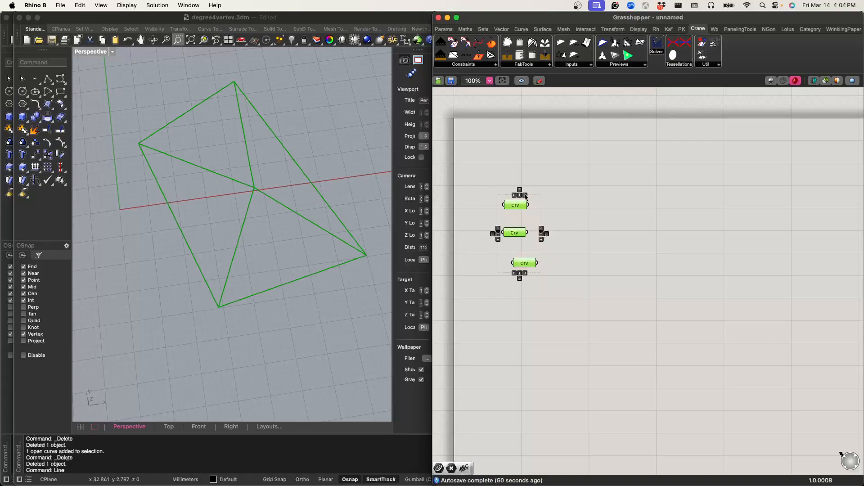
pyautogui.click(520, 193)
pyautogui.click(613, 204)
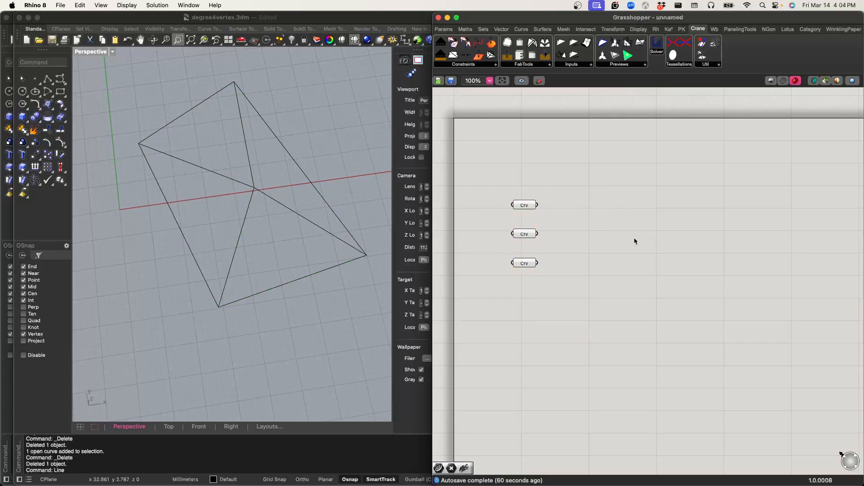
# Step: Place a CMesh from Lines component and connect the boundary curves to B, the three creases to M and the single crease to V
pyautogui.click(607, 66)
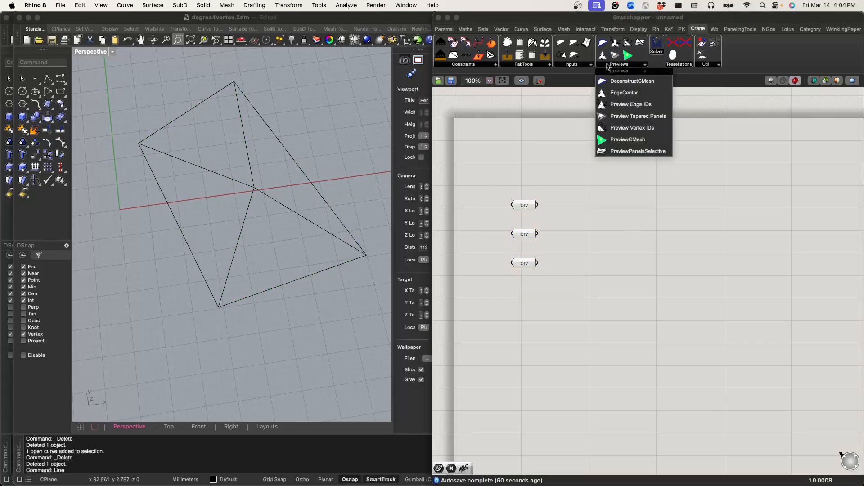
pyautogui.click(581, 66)
pyautogui.moveTo(585, 92); pyautogui.dragTo(592, 237)
pyautogui.click(525, 265)
pyautogui.click(612, 218)
pyautogui.click(530, 263)
pyautogui.moveTo(537, 263); pyautogui.dragTo(573, 235)
pyautogui.click(526, 207)
pyautogui.click(535, 234)
pyautogui.click(561, 275)
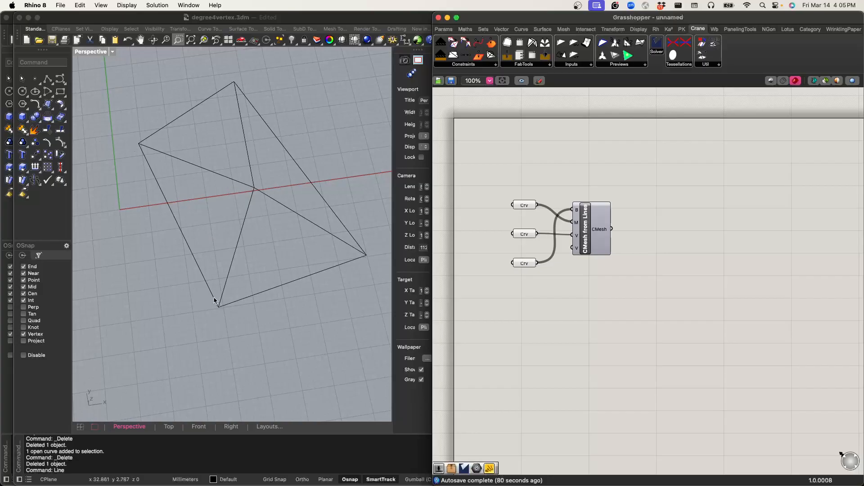
pyautogui.doubleClick(574, 299)
pyautogui.write('slider')
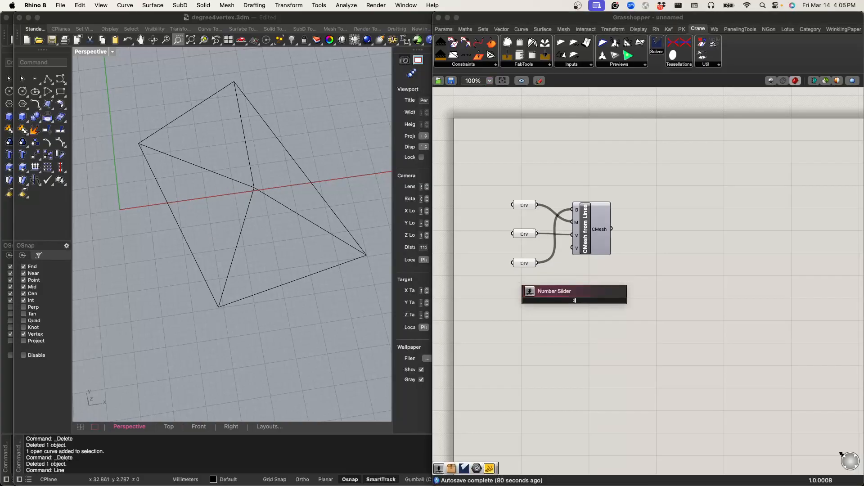
pyautogui.press('Return')
pyautogui.click(594, 302)
pyautogui.press('Delete')
# Step: Add a number slider with value 3 and connect it to the Maximum Valence input of CMesh from Lines
pyautogui.doubleClick(578, 294)
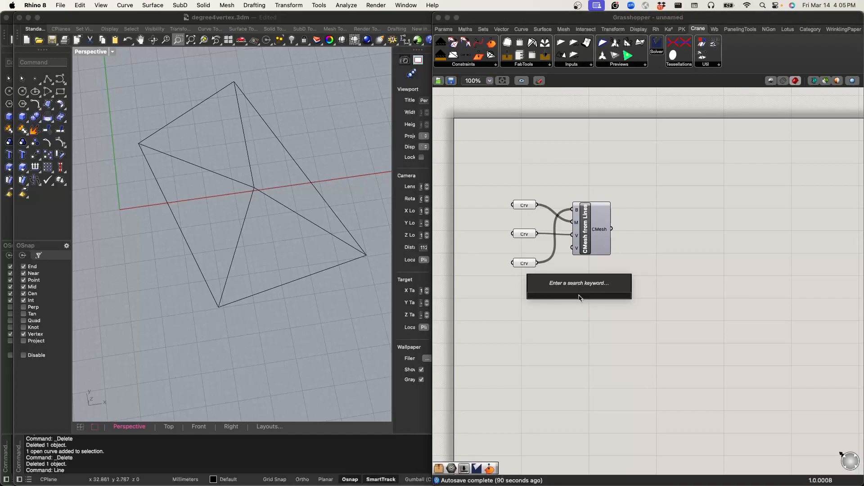
pyautogui.write('3.4')
pyautogui.press('Return')
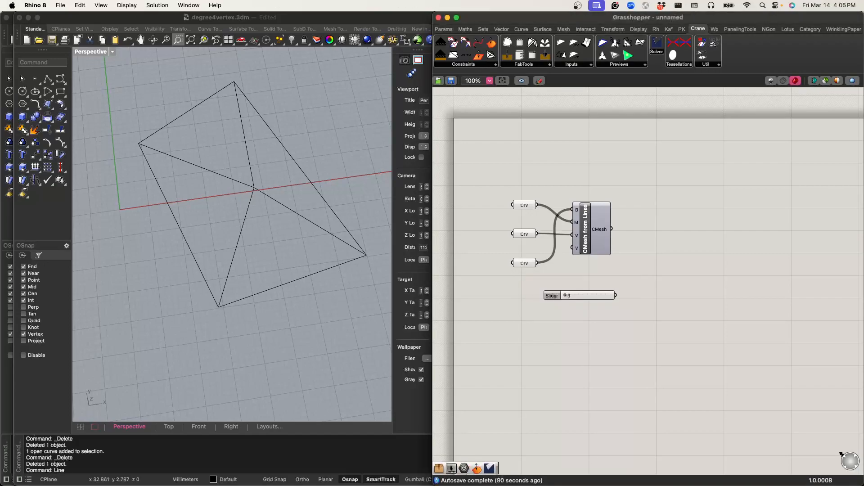
pyautogui.moveTo(610, 295); pyautogui.dragTo(596, 239)
pyautogui.click(665, 231)
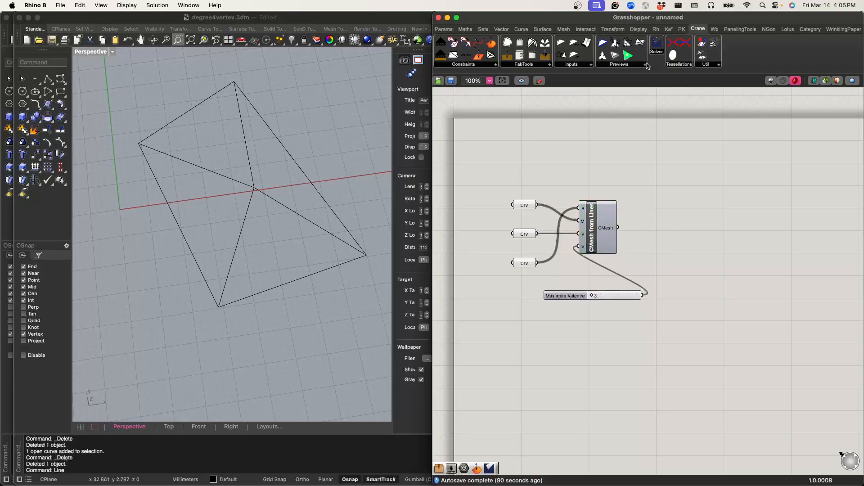
# Step: Place a CraneSolver component and connect the CMesh output of CMesh from Lines to its CMesh input
pyautogui.moveTo(657, 46); pyautogui.dragTo(719, 215)
pyautogui.moveTo(618, 227)
pyautogui.mouseDown()
pyautogui.moveTo(701, 166)
pyautogui.moveTo(618, 226)
pyautogui.mouseUp()
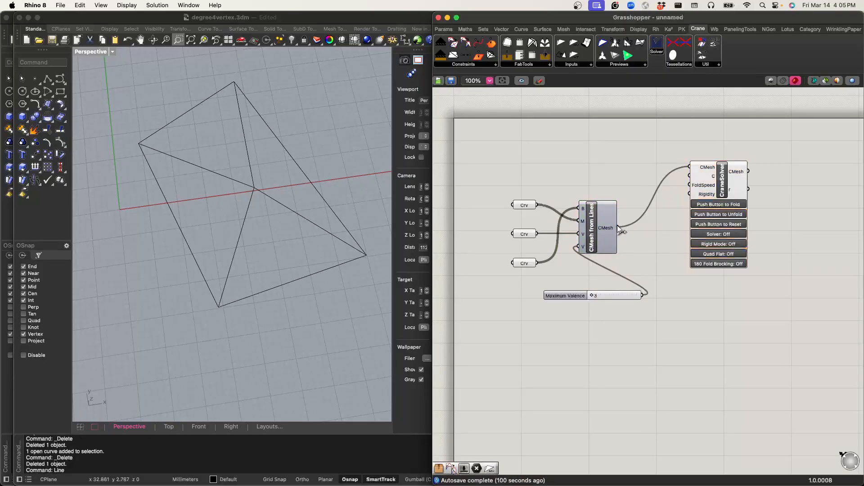
# Step: Spread out the definition, moving the curve parameters, valence slider and CMesh from Lines away from CraneSolver to make room
pyautogui.moveTo(698, 191); pyautogui.dragTo(706, 229)
pyautogui.moveTo(625, 326); pyautogui.dragTo(478, 130)
pyautogui.moveTo(585, 220); pyautogui.dragTo(538, 179)
pyautogui.click(723, 158)
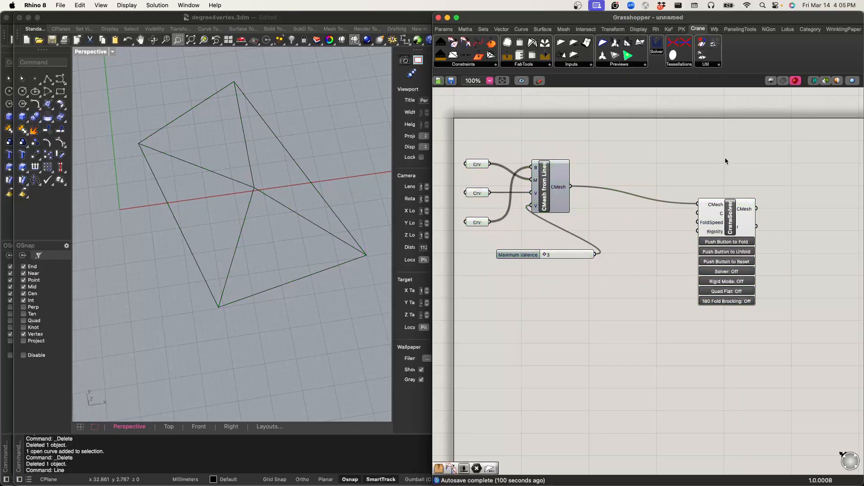
# Step: Add a number slider with value 0.1 and connect it to the FoldSpeed input of CraneSolver
pyautogui.doubleClick(647, 284)
pyautogui.write('0.1')
pyautogui.press('Return')
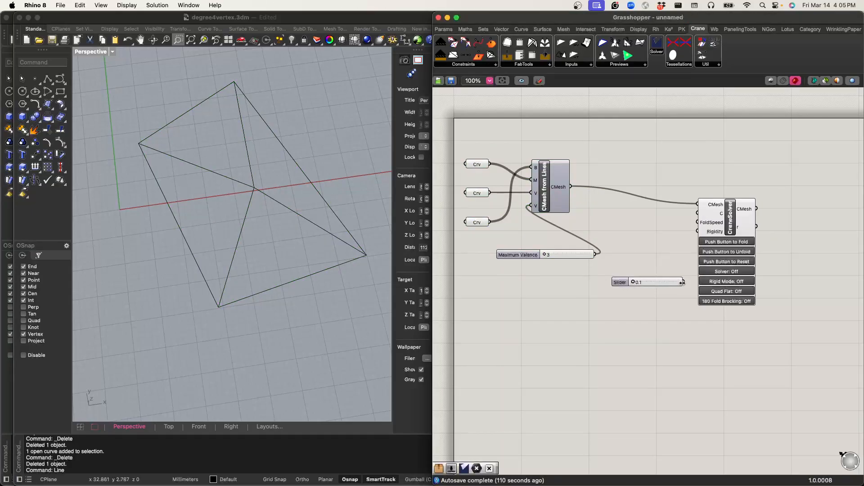
pyautogui.moveTo(660, 282); pyautogui.dragTo(686, 222)
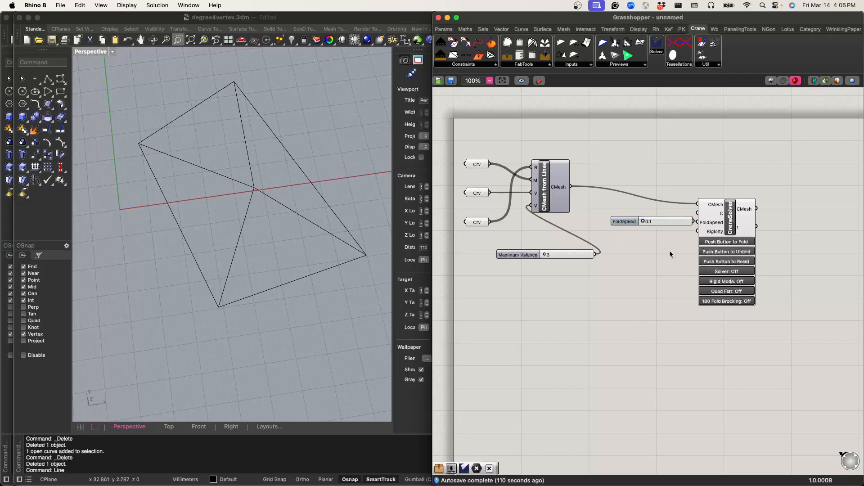
# Step: Add a number slider with value 1 and connect it to the Rigidity input of CraneSolver
pyautogui.doubleClick(651, 250)
pyautogui.write('1')
pyautogui.press('Return')
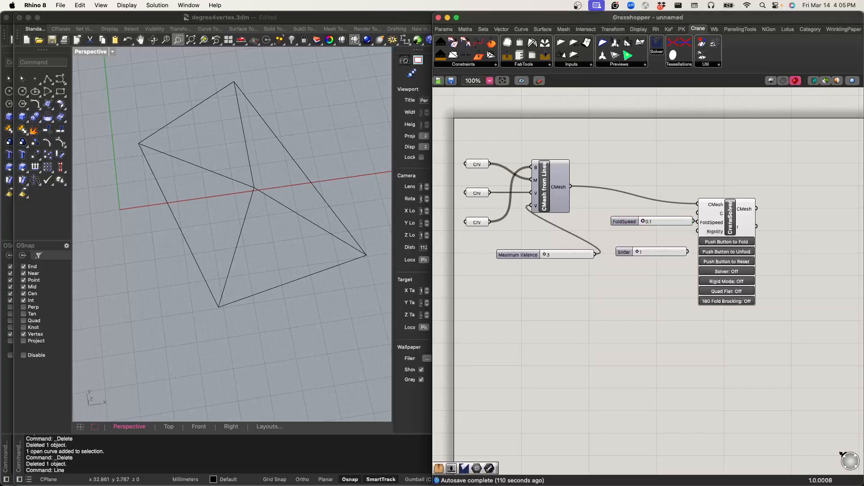
pyautogui.moveTo(650, 251); pyautogui.dragTo(697, 231)
# Step: Place a PreviewCMesh component above CraneSolver and connect the solver's CMesh output to its CMesh input
pyautogui.moveTo(639, 59)
pyautogui.mouseDown()
pyautogui.moveTo(768, 163)
pyautogui.moveTo(757, 209)
pyautogui.mouseUp()
pyautogui.click(734, 221)
pyautogui.click(774, 182)
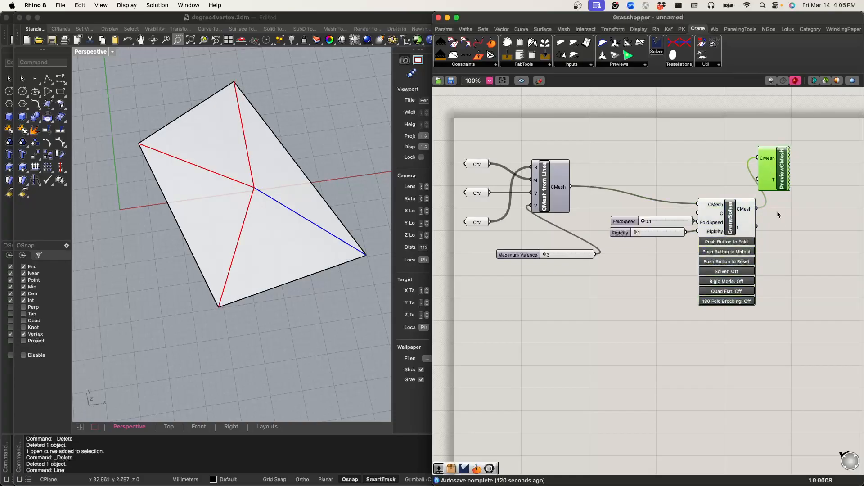
# Step: Turn on Solver, Rigid Mode and Quad Flat on the CraneSolver component
pyautogui.click(740, 272)
pyautogui.click(745, 282)
pyautogui.click(747, 293)
# Step: Fold the crease pattern with CraneSolver and inspect the folded mesh in the Rhino Perspective view
pyautogui.doubleClick(739, 240)
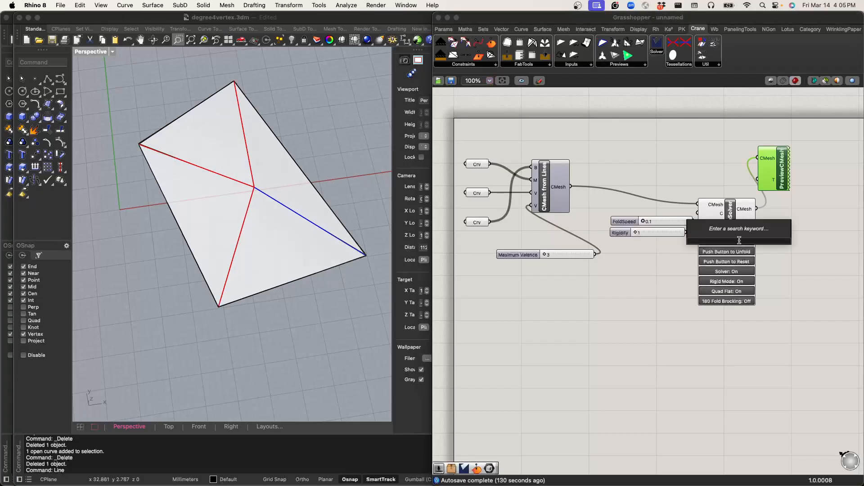
pyautogui.click(753, 248)
pyautogui.click(742, 245)
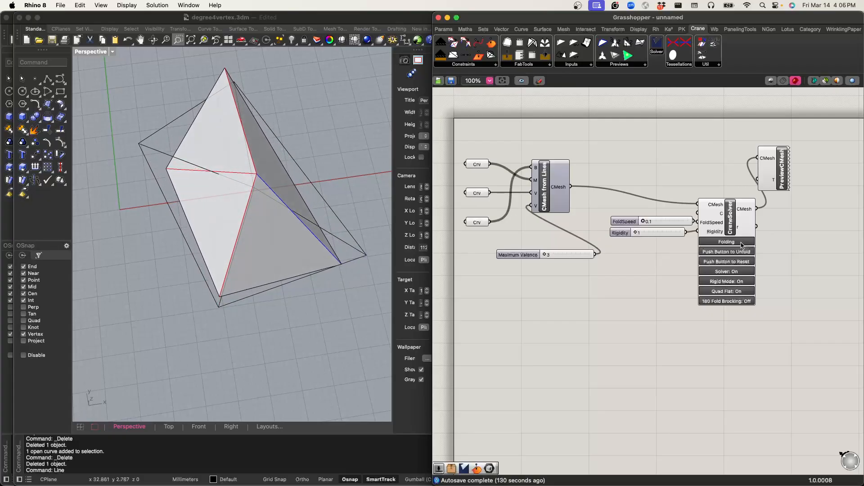
pyautogui.click(277, 328)
pyautogui.moveTo(275, 316); pyautogui.dragTo(293, 337, button='right')
pyautogui.moveTo(286, 254); pyautogui.dragTo(276, 287, button='right')
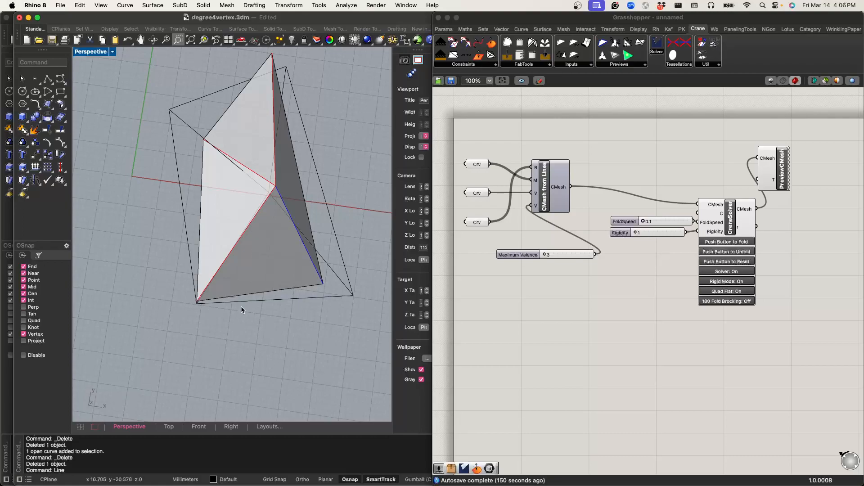
# Step: Delete the long boundary line of the flat crease pattern on the side facing the green axis
pyautogui.click(574, 332)
pyautogui.click(181, 201)
pyautogui.click(182, 201)
pyautogui.press('Delete')
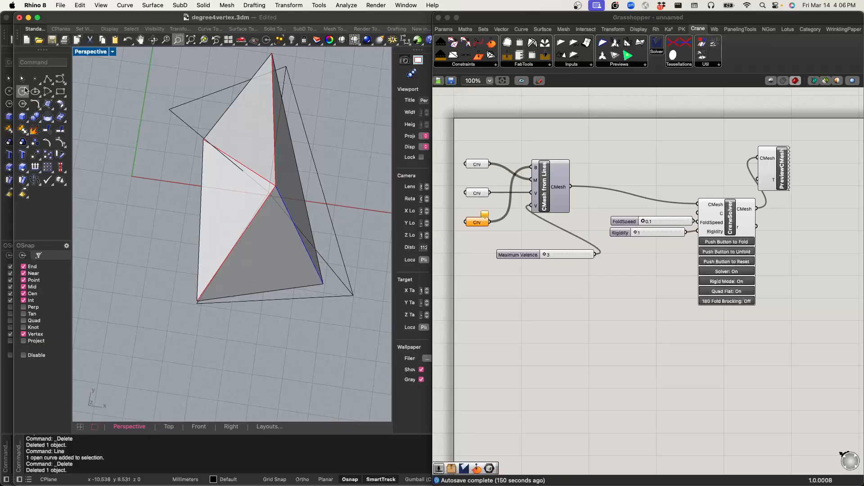
# Step: Close the open side of the flat pattern with two lines meeting at a new corner outside the deleted edge
pyautogui.press('Return')
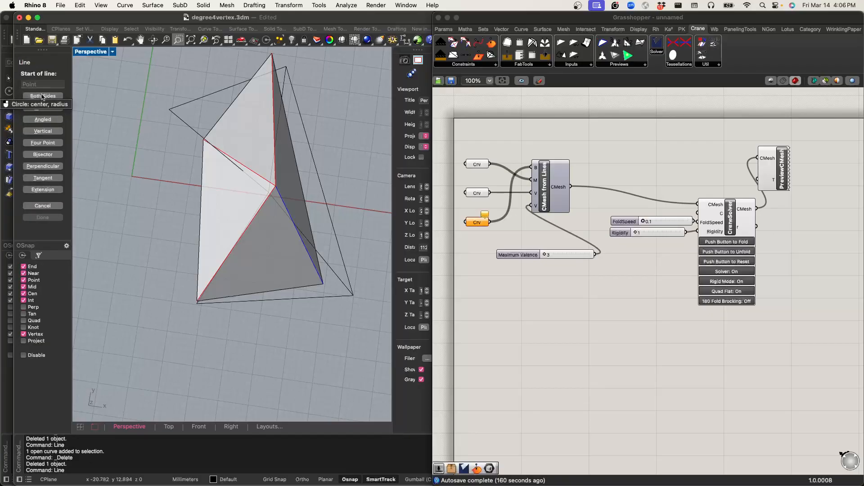
pyautogui.click(169, 109)
pyautogui.click(146, 254)
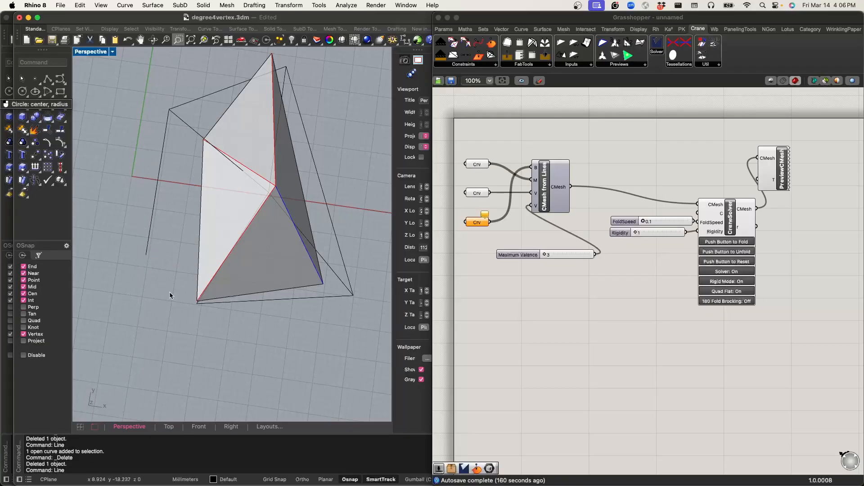
pyautogui.press('Return')
pyautogui.click(147, 255)
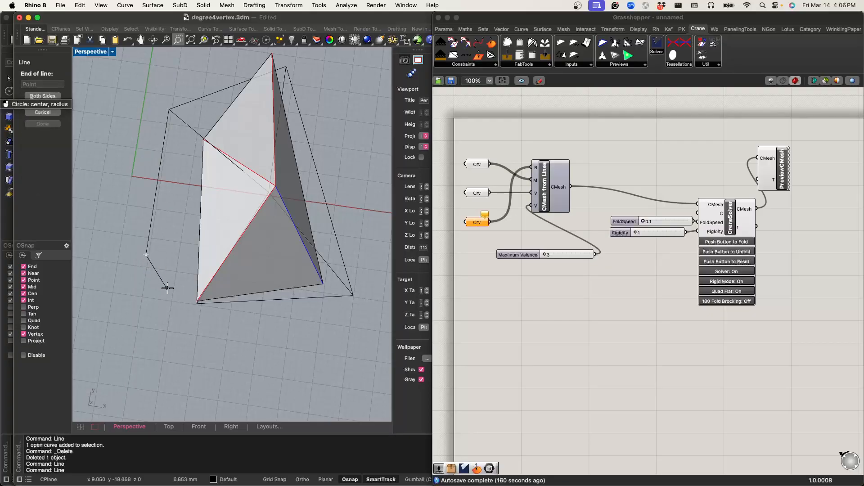
pyautogui.click(197, 301)
# Step: Clear the boundary Curve parameter and reference the five outline lines of the modified pattern in it
pyautogui.click(476, 223)
pyautogui.click(476, 223)
pyautogui.rightClick(476, 223)
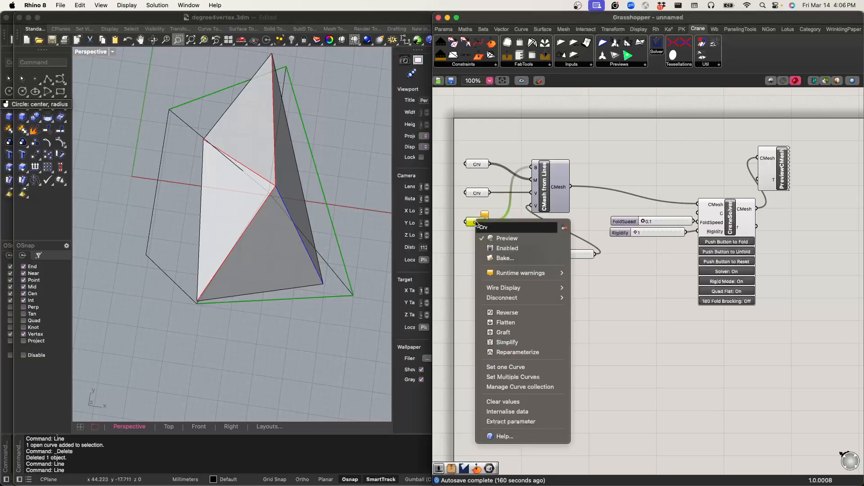
pyautogui.click(500, 403)
pyautogui.rightClick(477, 222)
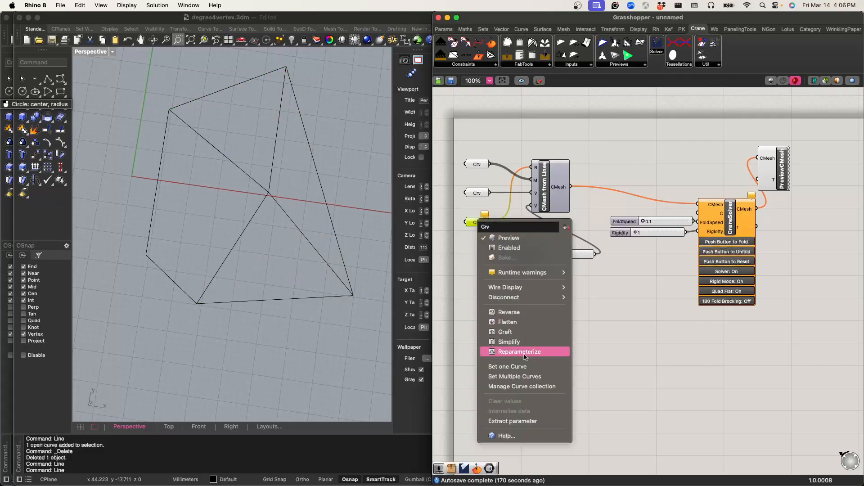
pyautogui.click(518, 376)
pyautogui.click(286, 300)
pyautogui.click(180, 286)
pyautogui.click(157, 193)
pyautogui.click(213, 95)
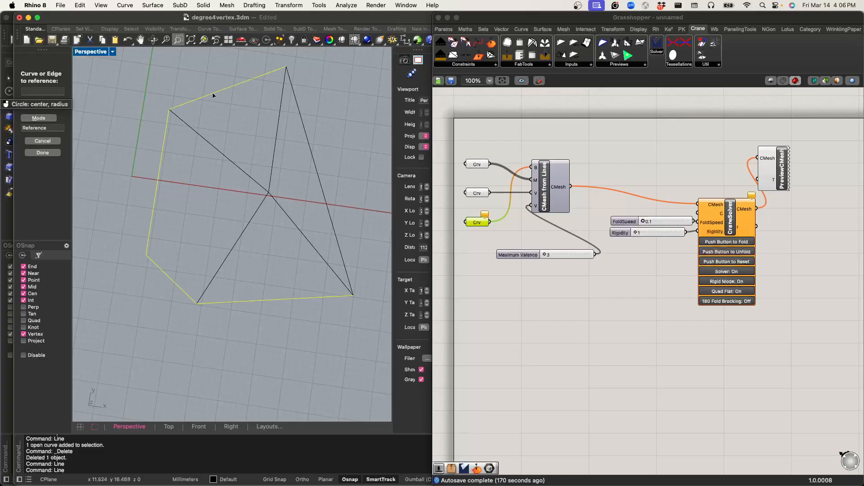
pyautogui.click(317, 165)
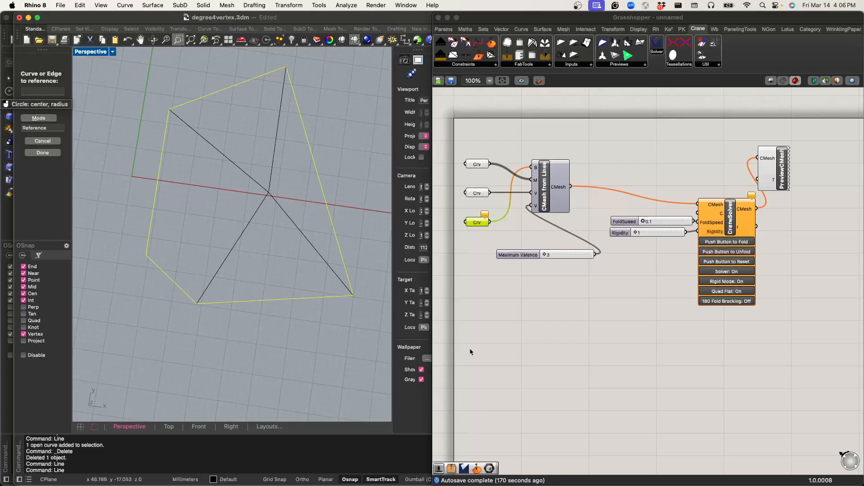
pyautogui.click(525, 340)
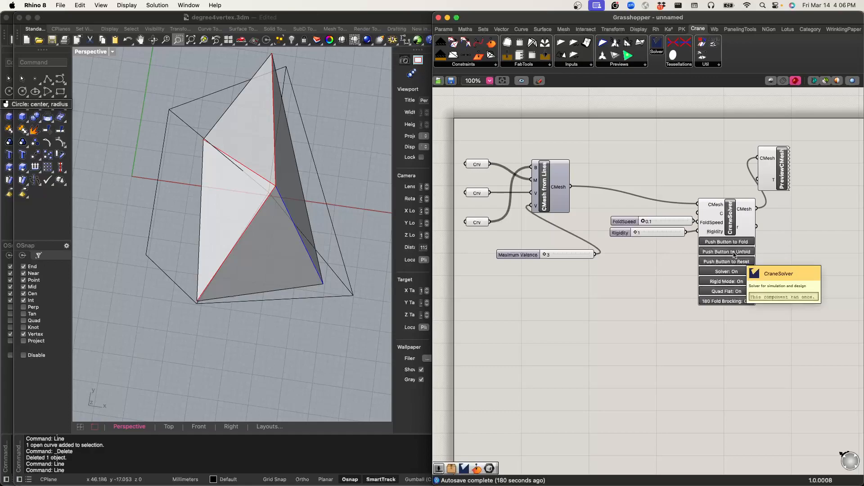
# Step: Set the Maximum Valence slider to 4 and reset the CraneSolver folding
pyautogui.click(731, 262)
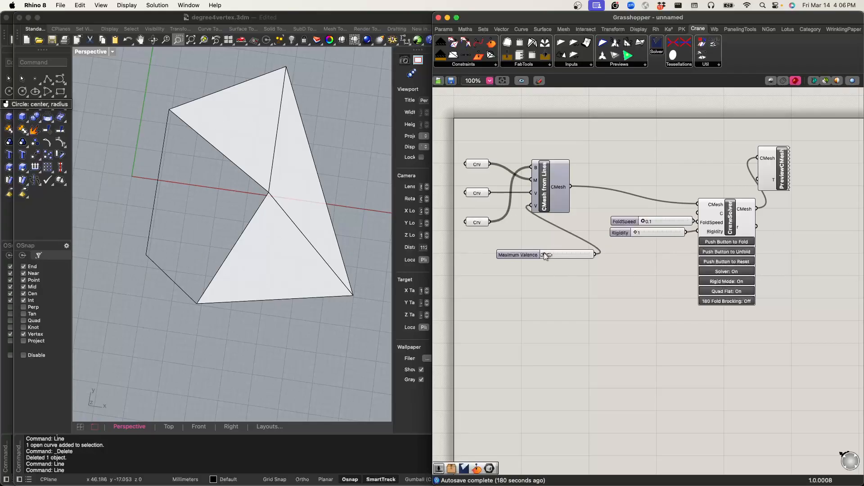
pyautogui.click(727, 262)
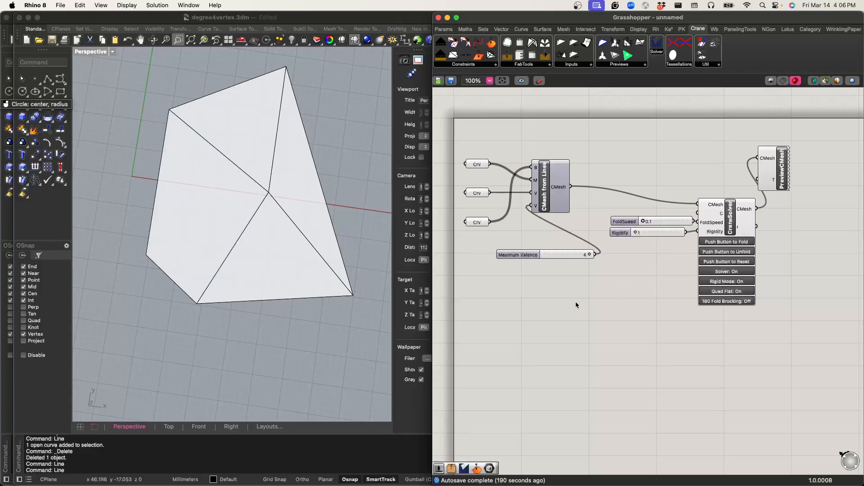
# Step: Select PreviewCMesh, fold the five-sided pattern with CraneSolver and inspect it from a low angle
pyautogui.click(773, 181)
pyautogui.click(746, 243)
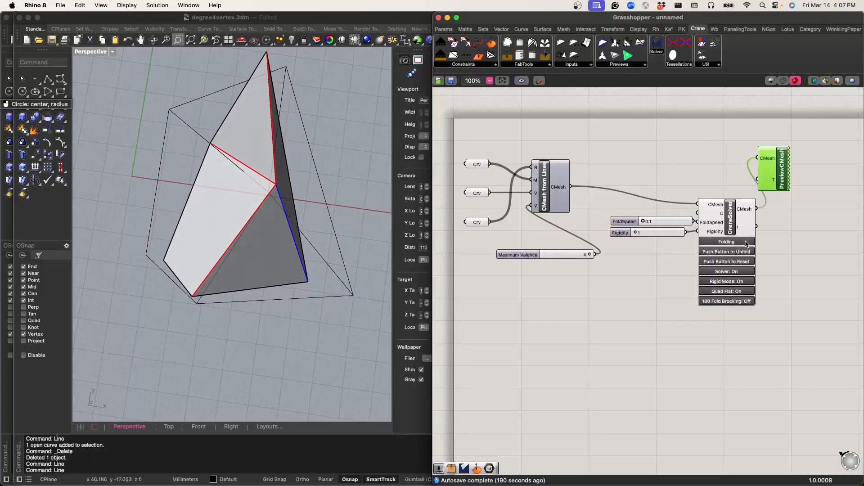
pyautogui.moveTo(267, 266); pyautogui.dragTo(228, 297, button='right')
pyautogui.moveTo(320, 300); pyautogui.dragTo(320, 266, button='right')
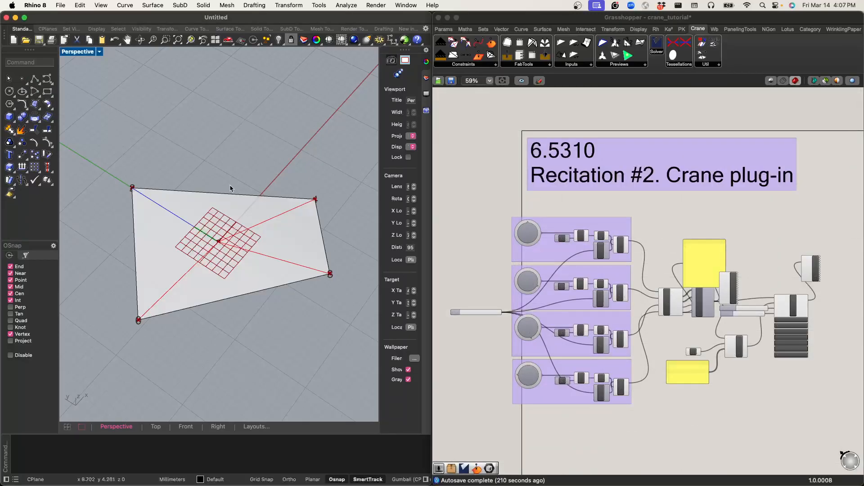
# Step: Switch from the Untitled Rhino document back to the degree4vertex.3dm window
pyautogui.moveTo(230, 187); pyautogui.dragTo(253, 169, button='right')
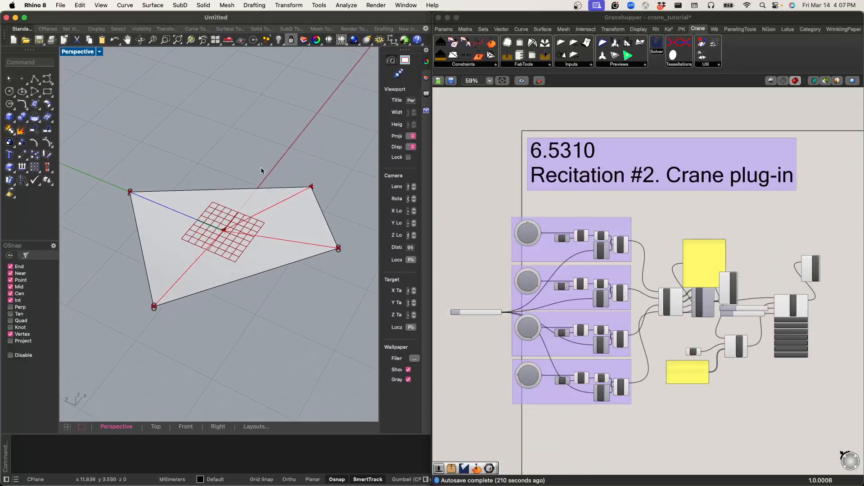
pyautogui.hotkey('ctrl', 'Up')
pyautogui.click(221, 155)
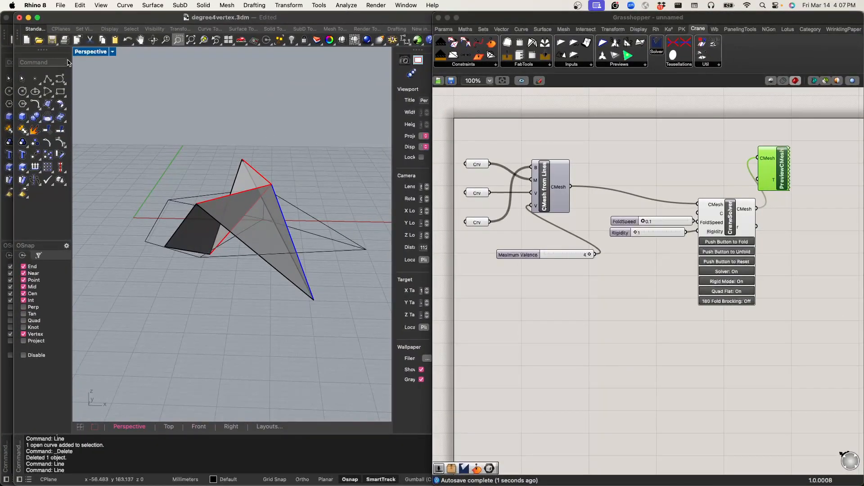
# Step: Draw a degree 3 control point curve through three points in the Right view, arching over the folded mesh
pyautogui.click(60, 78)
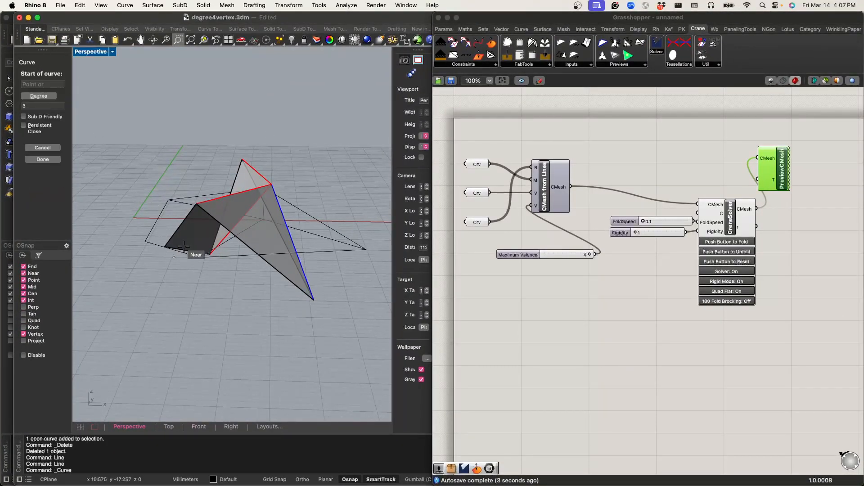
pyautogui.doubleClick(92, 53)
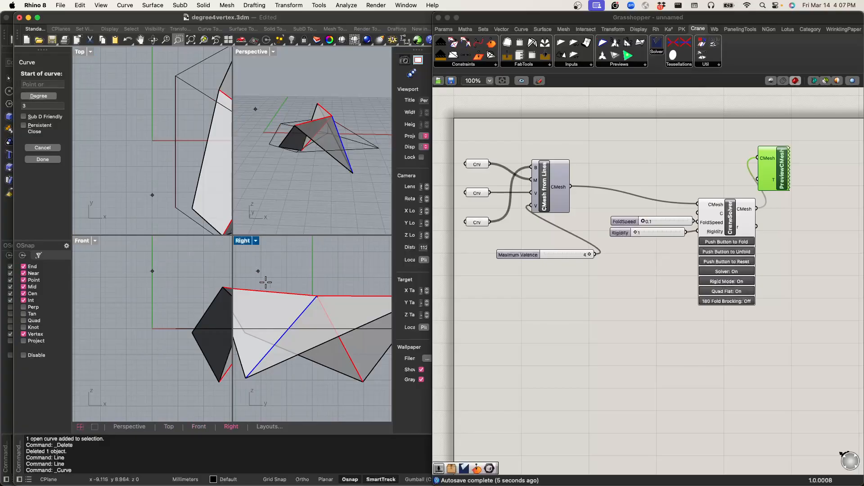
pyautogui.click(239, 302)
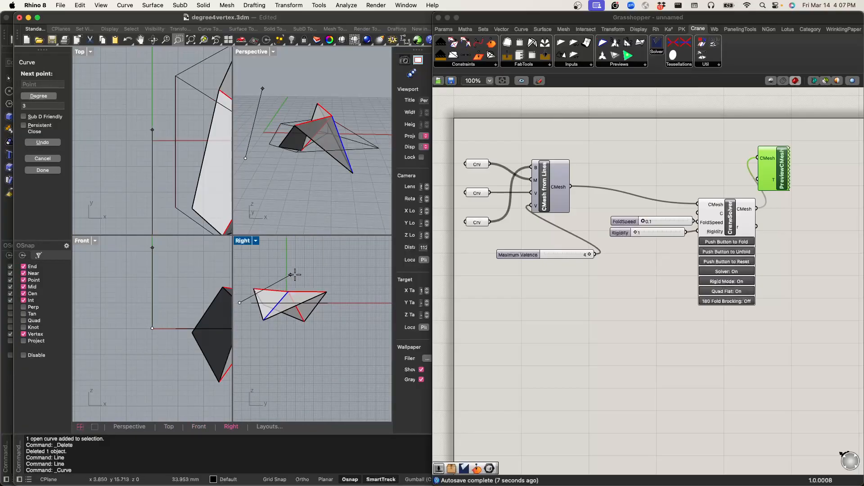
pyautogui.click(297, 274)
pyautogui.click(356, 300)
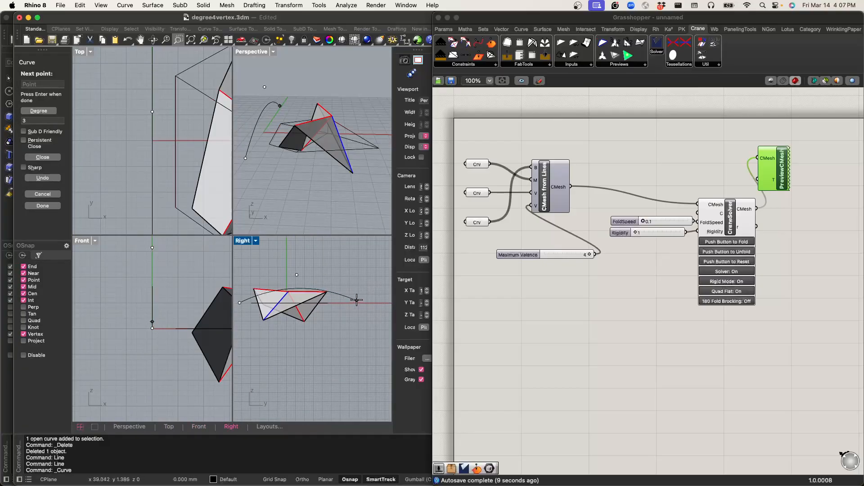
pyautogui.press('Return')
pyautogui.moveTo(350, 288); pyautogui.dragTo(324, 300, button='right')
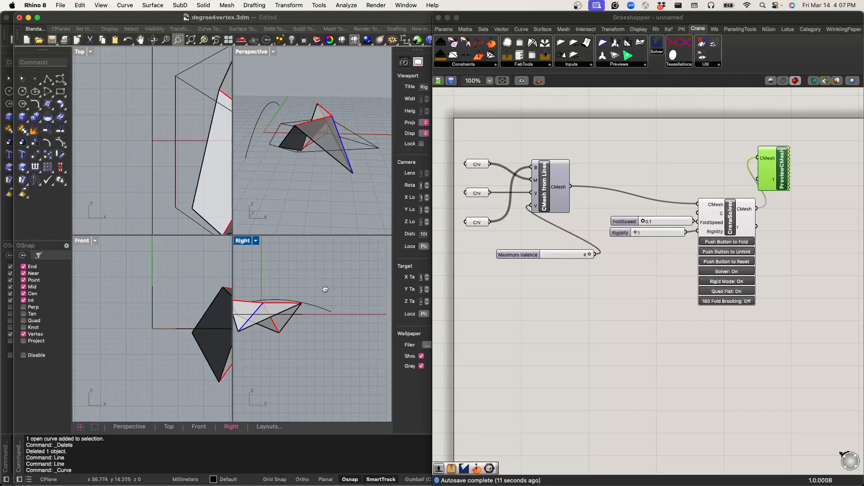
# Step: Extrude the arched curve with ExtrudeCrv into a surface spanning the folded mesh
pyautogui.click(269, 108)
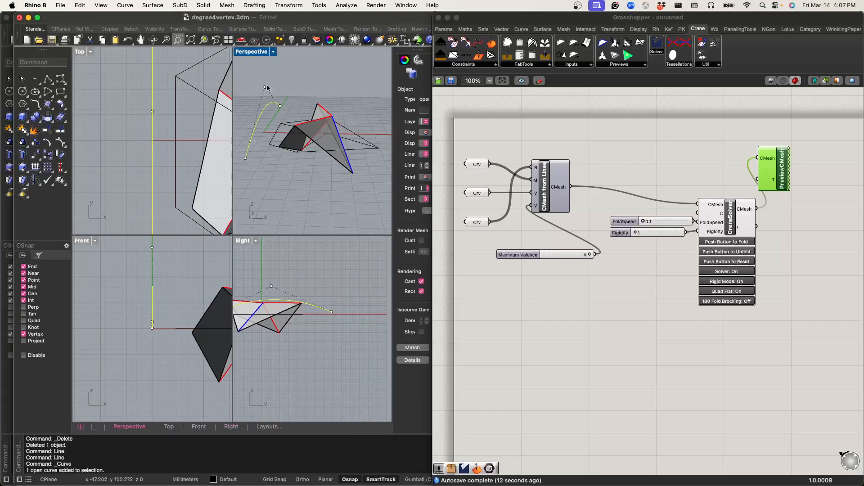
pyautogui.doubleClick(252, 52)
pyautogui.moveTo(248, 119); pyautogui.dragTo(266, 143, button='right')
pyautogui.write('ExtrudeCrv')
pyautogui.press('Return')
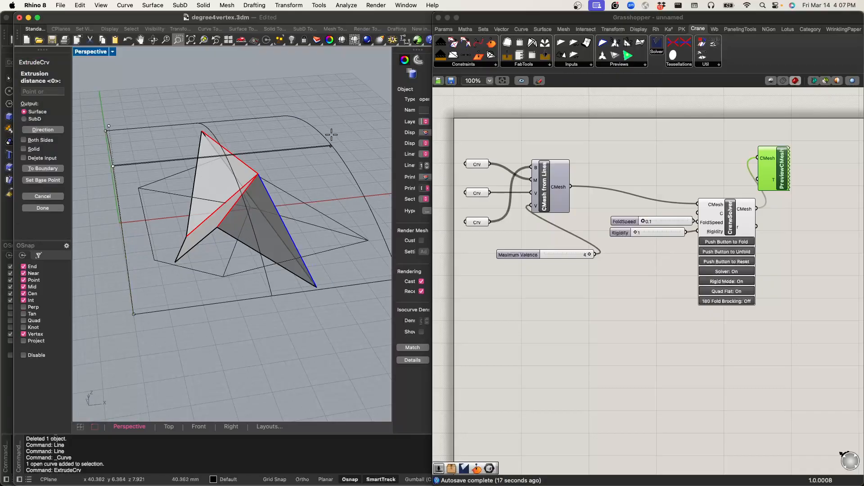
pyautogui.click(342, 103)
pyautogui.click(341, 104)
# Step: Set the Perspective viewport to Ghosted display mode
pyautogui.doubleClick(481, 140)
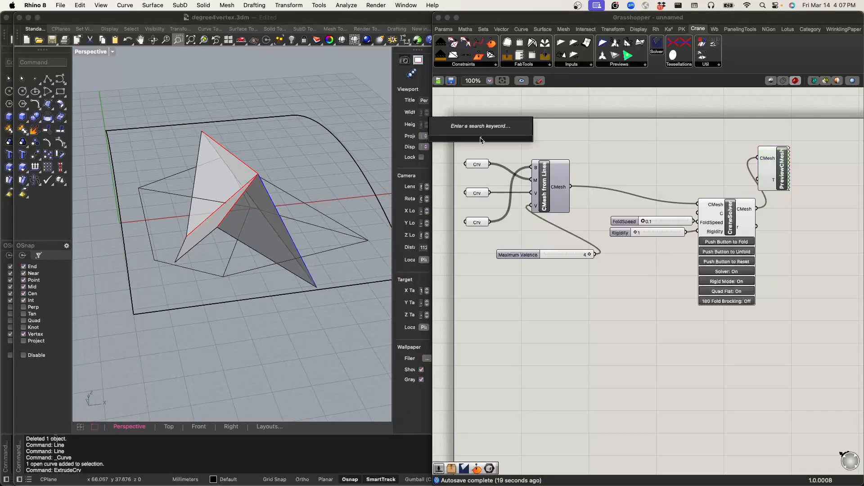
pyautogui.click(583, 141)
pyautogui.click(87, 52)
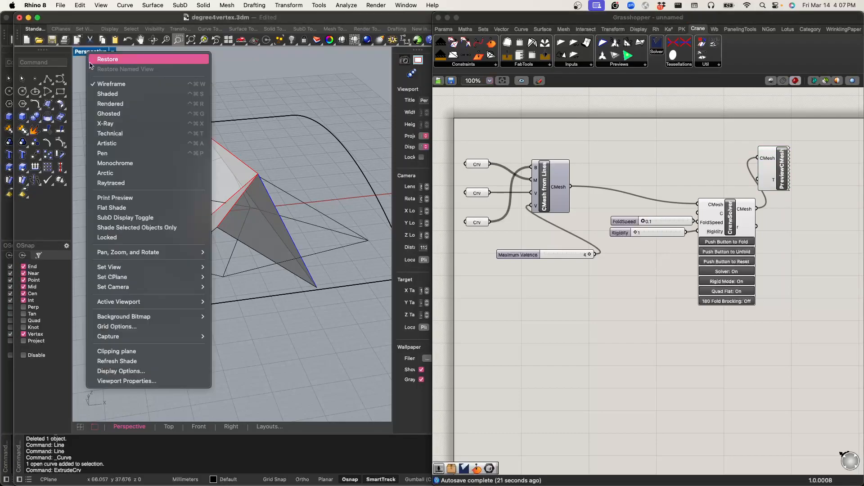
pyautogui.click(112, 115)
pyautogui.moveTo(228, 160); pyautogui.dragTo(311, 167, button='right')
# Step: Add a Geometry parameter to the Grasshopper canvas and reference the extruded arched surface in it
pyautogui.doubleClick(507, 133)
pyautogui.write('geom')
pyautogui.press('Return')
pyautogui.rightClick(507, 136)
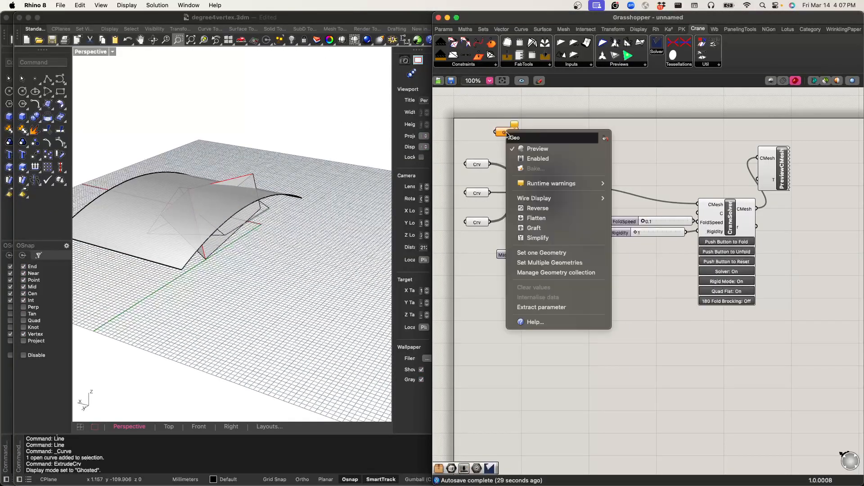
pyautogui.click(540, 253)
pyautogui.click(85, 208)
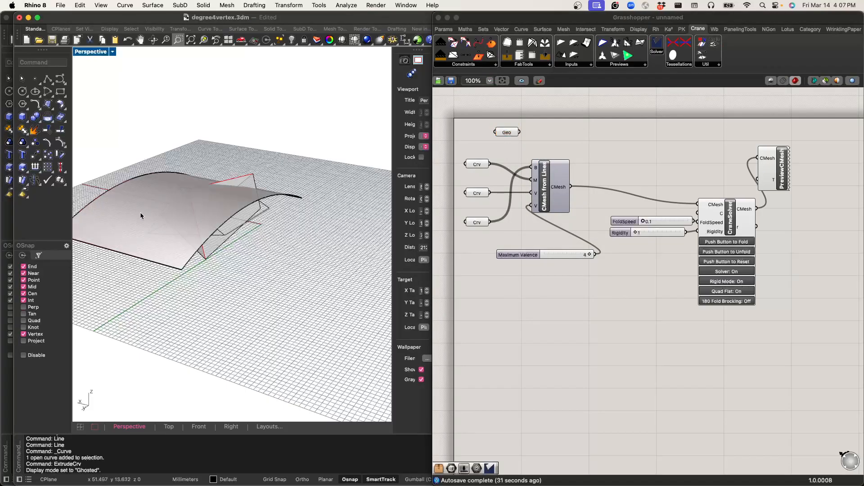
pyautogui.moveTo(307, 256); pyautogui.dragTo(269, 272, button='right')
# Step: Move the Geometry parameter to the free area below the Maximum Valence slider
pyautogui.click(577, 343)
pyautogui.moveTo(507, 142); pyautogui.dragTo(536, 334)
pyautogui.click(509, 299)
pyautogui.moveTo(311, 284); pyautogui.dragTo(207, 282, button='right')
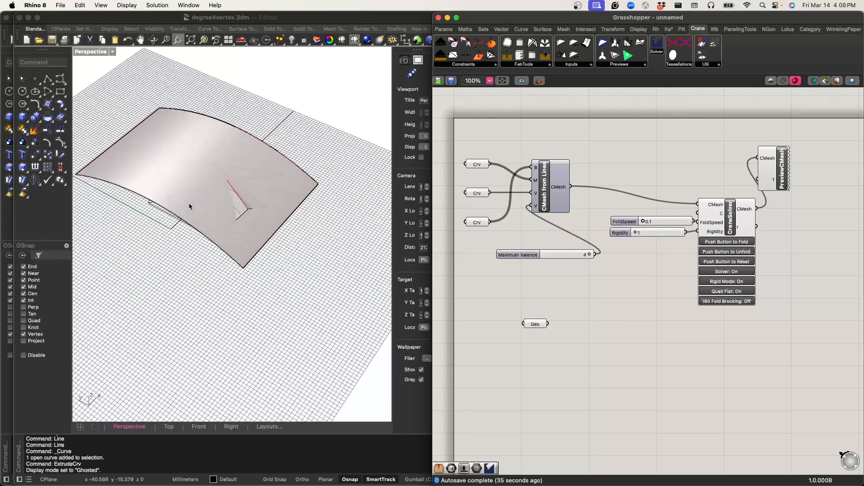
# Step: Add a Preview Vertex IDs component above the mesh component and feed it the CMesh output of CMesh from Lines
pyautogui.moveTo(385, 260); pyautogui.dragTo(279, 251, button='right')
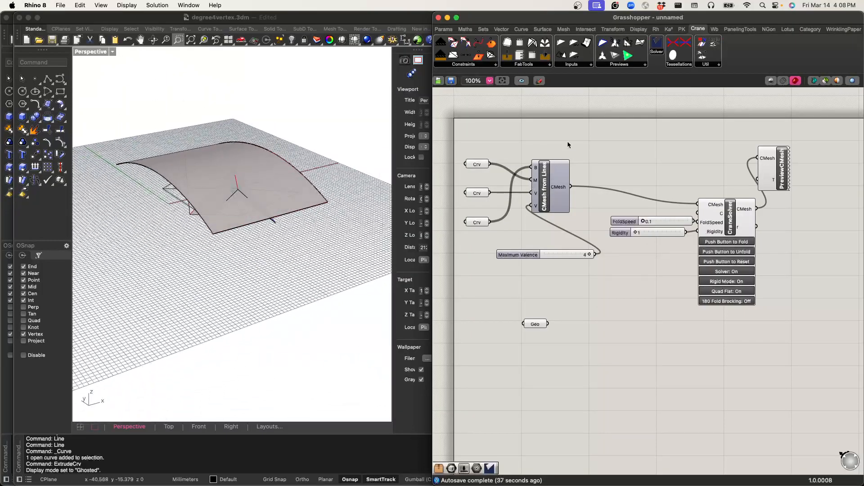
pyautogui.click(624, 63)
pyautogui.moveTo(622, 128); pyautogui.dragTo(604, 127)
pyautogui.moveTo(320, 241); pyautogui.dragTo(219, 271, button='right')
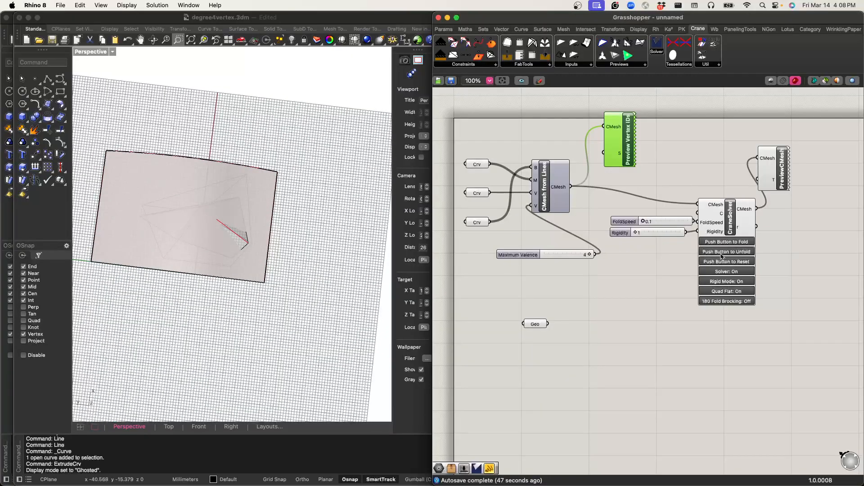
pyautogui.scroll(-2, 252, 220)
pyautogui.scroll(20, 253, 217)
pyautogui.scroll(-10, 251, 229)
pyautogui.scroll(15, 161, 209)
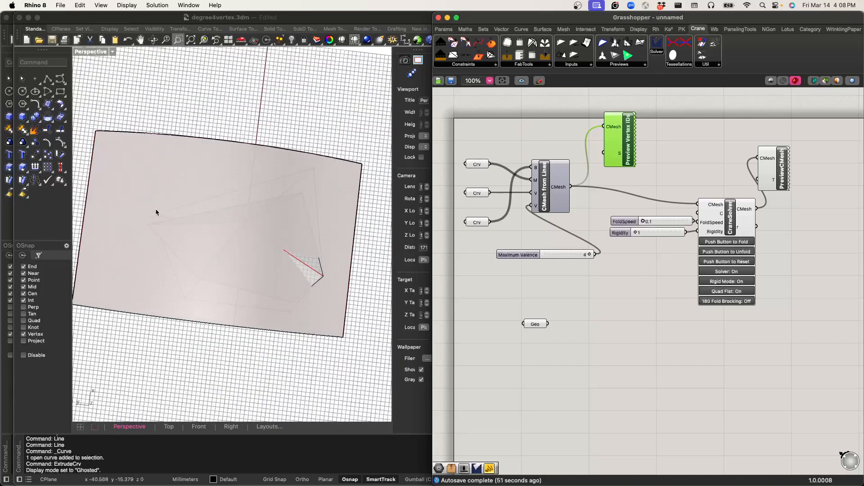
pyautogui.scroll(-15, 161, 230)
pyautogui.moveTo(162, 231); pyautogui.dragTo(193, 176, button='right')
# Step: Place an OnSurface constraint beside the Geometry parameter, wiring the surface and the CMesh from Lines output into it
pyautogui.moveTo(573, 340); pyautogui.dragTo(547, 341, button='right')
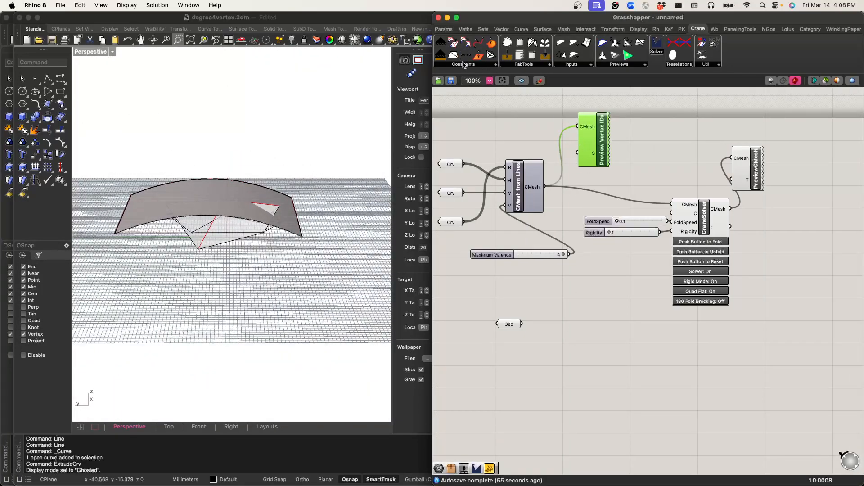
pyautogui.click(464, 65)
pyautogui.click(567, 348)
pyautogui.moveTo(568, 347); pyautogui.dragTo(544, 320)
pyautogui.click(562, 290)
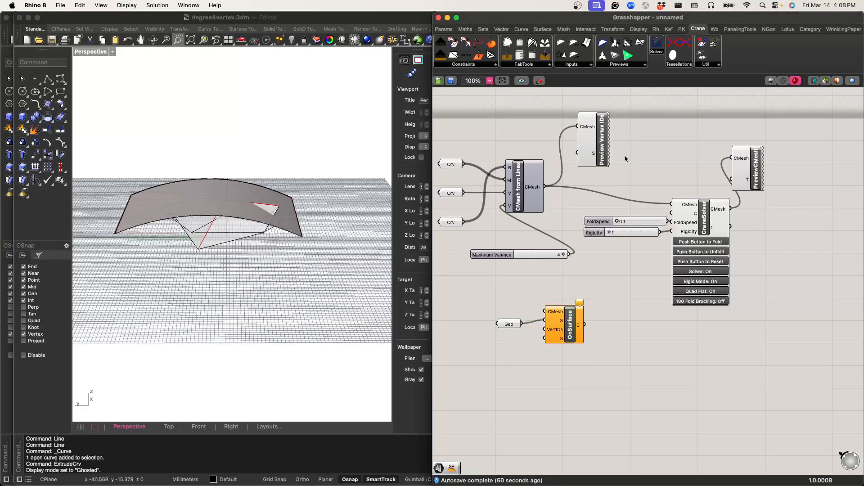
pyautogui.moveTo(545, 187); pyautogui.dragTo(543, 310)
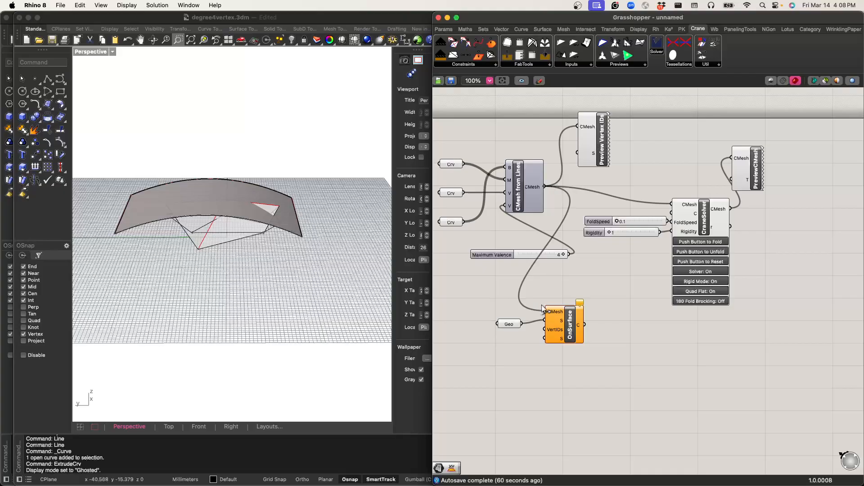
# Step: Create a text panel below the Geometry parameter containing the vertex IDs 2 and 4 on separate lines
pyautogui.doubleClick(511, 364)
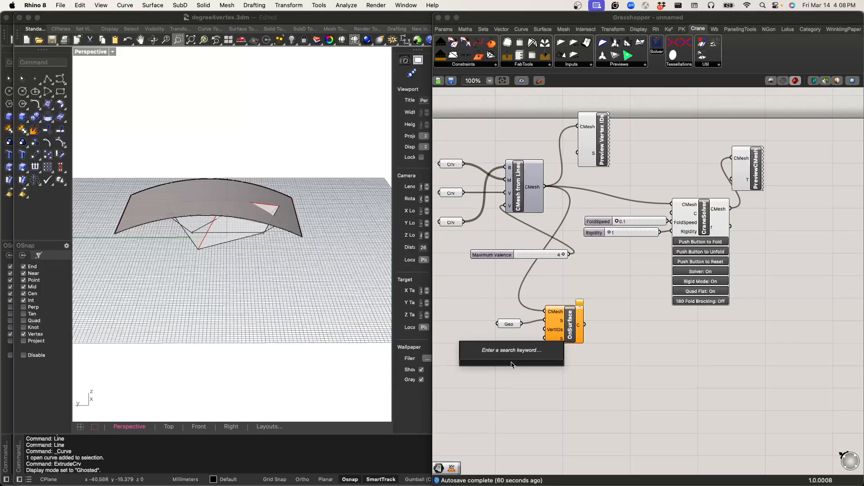
pyautogui.write('"')
pyautogui.press('Return')
pyautogui.moveTo(308, 273); pyautogui.dragTo(298, 297, button='right')
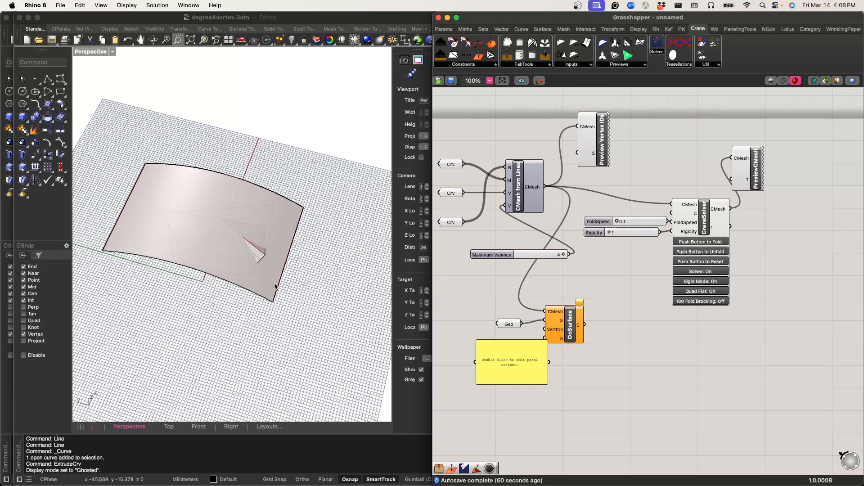
pyautogui.scroll(15, 166, 208)
pyautogui.scroll(-12, 166, 212)
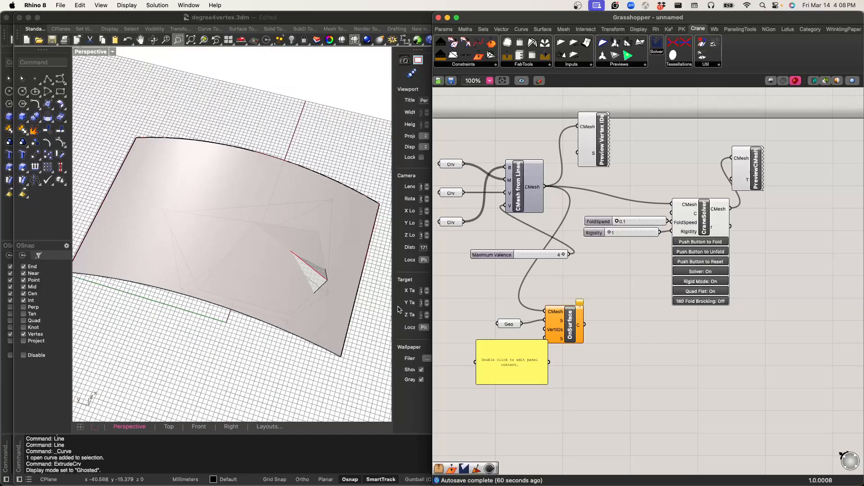
pyautogui.scroll(10, 325, 294)
pyautogui.scroll(-5, 325, 293)
pyautogui.doubleClick(506, 356)
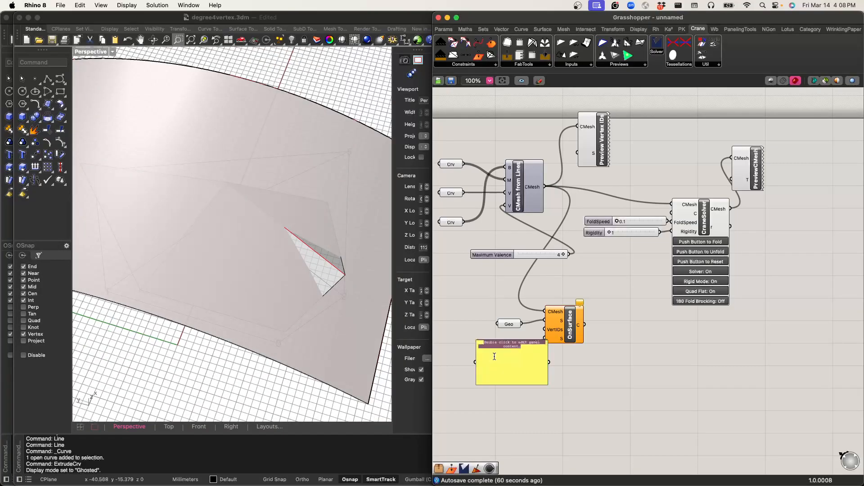
pyautogui.click(584, 403)
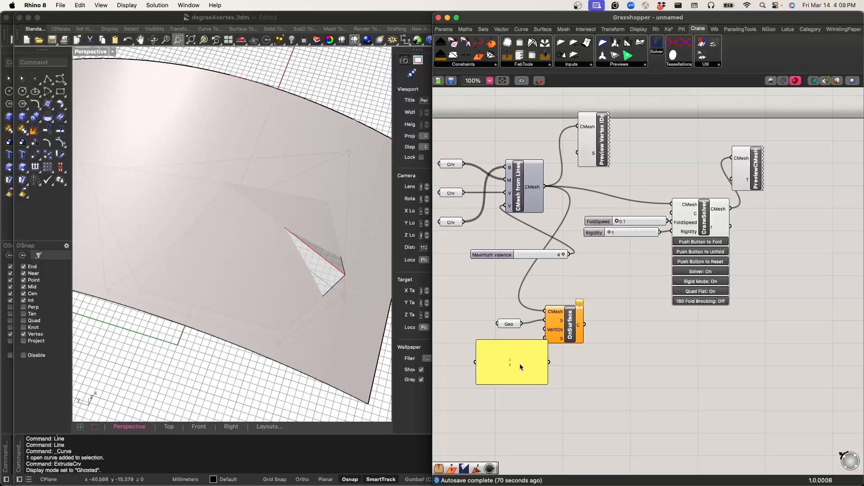
# Step: Turn off the panel's Multiline Data option so each line is a separate item, and connect it to OnSurface's VertIDs input
pyautogui.rightClick(520, 365)
pyautogui.click(559, 174)
pyautogui.moveTo(537, 353); pyautogui.dragTo(505, 354)
pyautogui.click(532, 361)
pyautogui.click(578, 327)
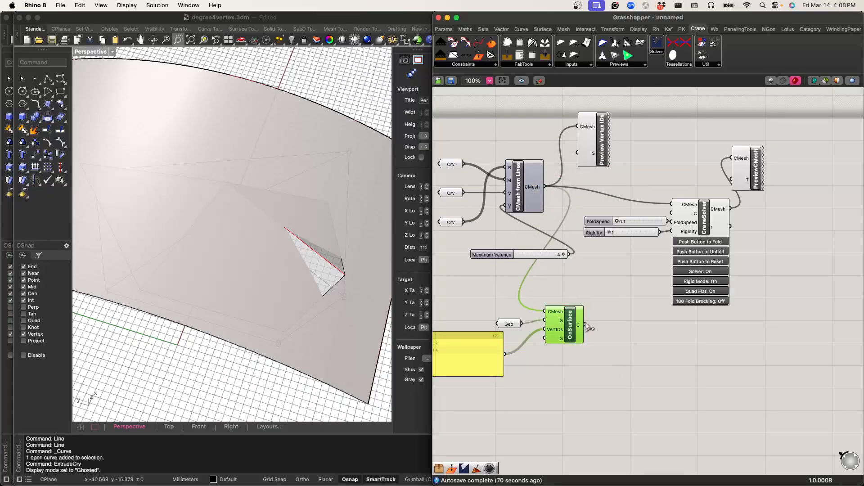
# Step: Connect the OnSurface output to the CraneSolver's C input, keeping CMesh from Lines wired to the solver's CMesh input
pyautogui.moveTo(585, 325); pyautogui.dragTo(672, 213)
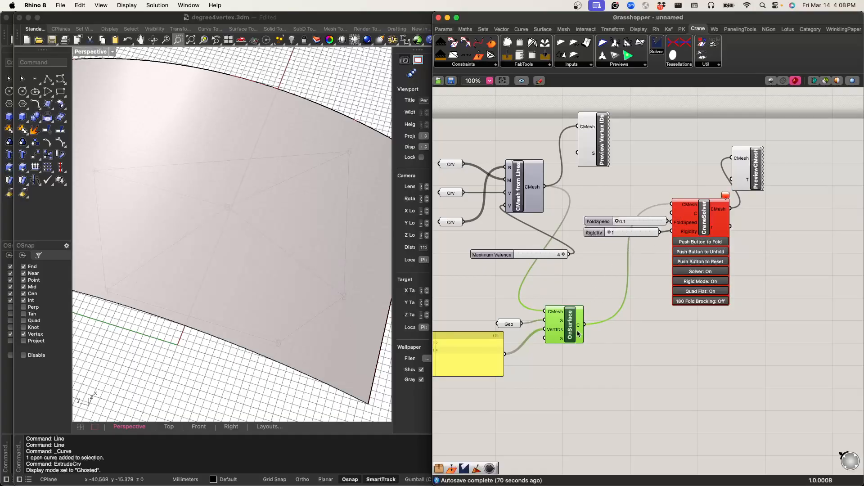
pyautogui.click(647, 167)
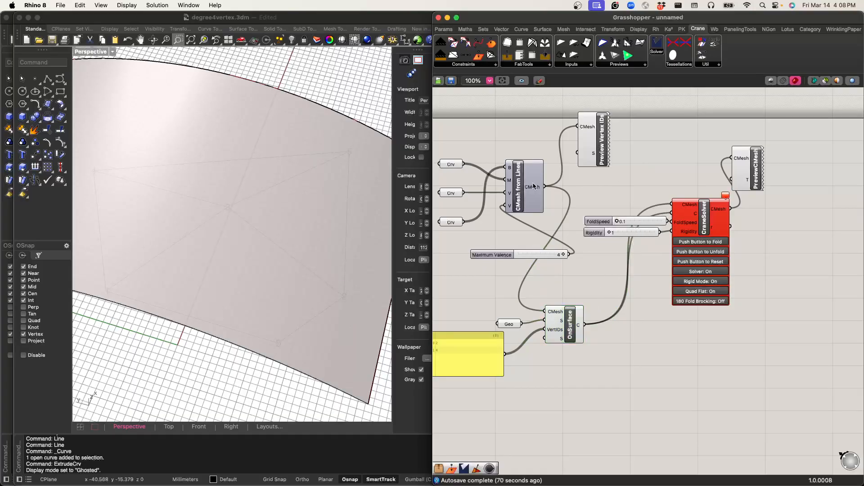
pyautogui.moveTo(640, 200); pyautogui.dragTo(671, 204)
pyautogui.scroll(-4, 241, 269)
pyautogui.moveTo(241, 269); pyautogui.dragTo(274, 192, button='right')
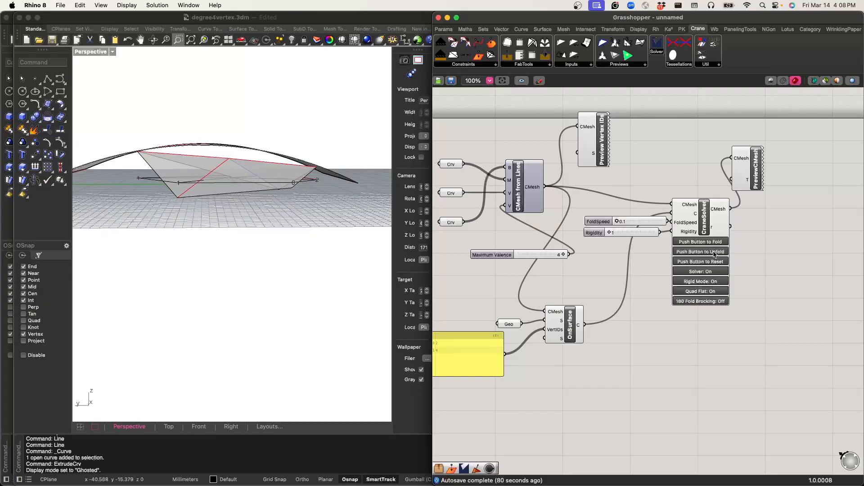
pyautogui.moveTo(294, 212); pyautogui.dragTo(248, 213, button='right')
# Step: Switch to the Terminal outline and highlight the line 1.2 Flat to fold using Rhino components
pyautogui.hotkey('ctrl', 'Right')
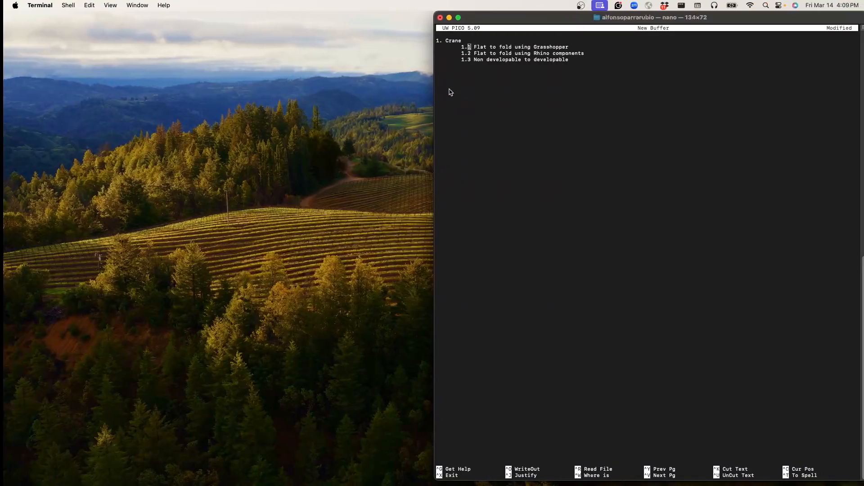
pyautogui.tripleClick(477, 52)
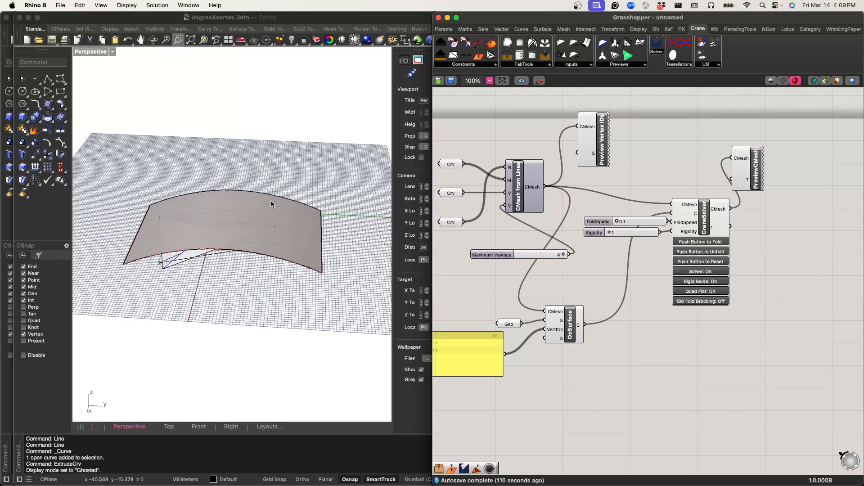
pyautogui.moveTo(271, 201); pyautogui.dragTo(219, 207, button='right')
pyautogui.scroll(-6, 198, 226)
pyautogui.scroll(7, 218, 182)
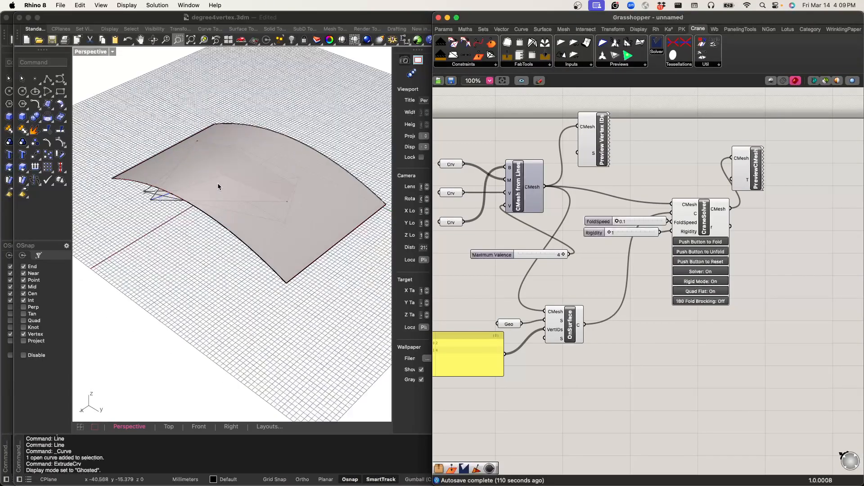
pyautogui.scroll(3, 242, 210)
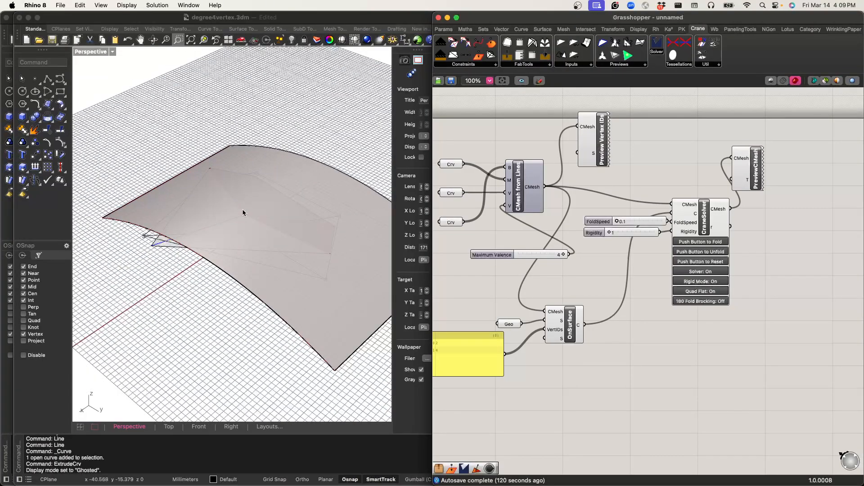
pyautogui.moveTo(246, 206); pyautogui.dragTo(249, 200, button='right')
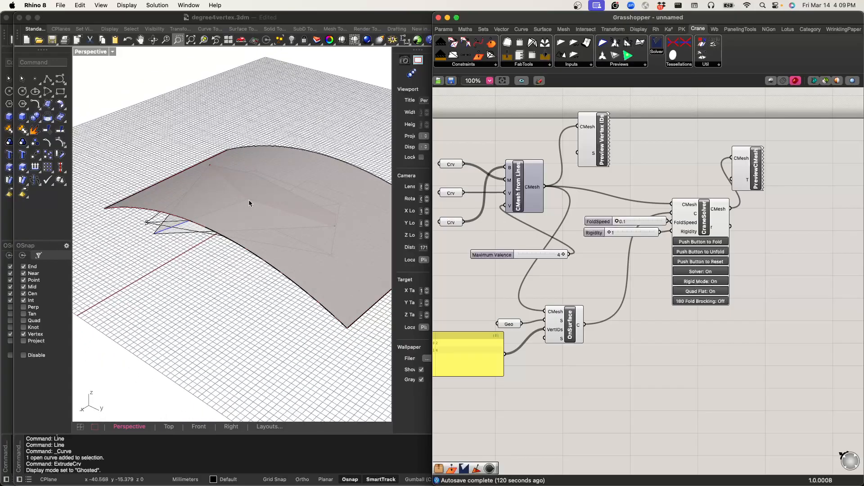